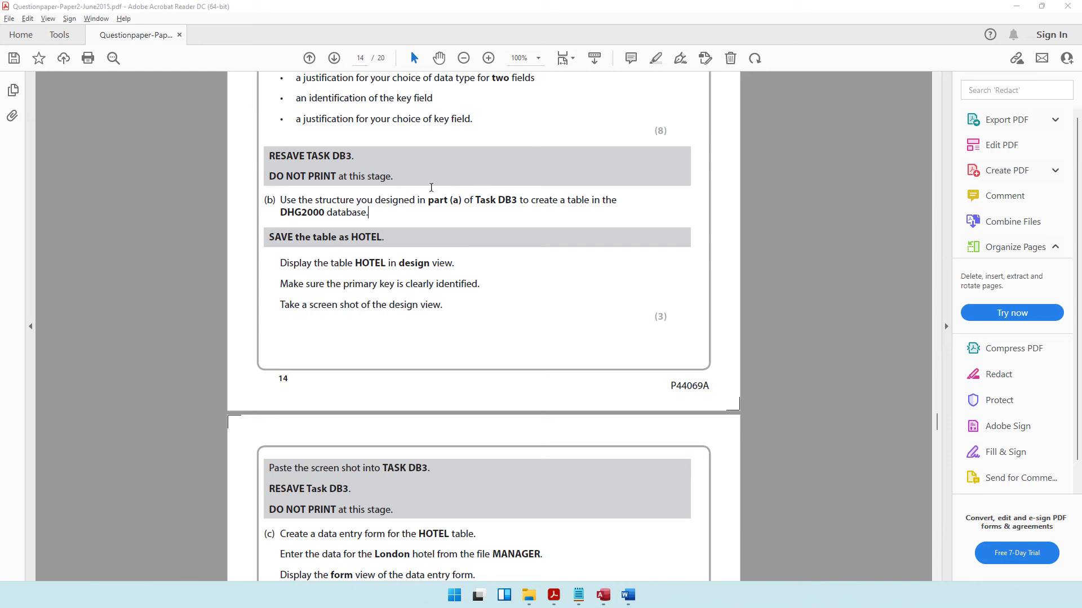
# Highlight the table-creation instructions, the DHG2000 database line and the HOTEL table name
pyautogui.moveTo(304, 203); pyautogui.dragTo(612, 202)
pyautogui.tripleClick(349, 216)
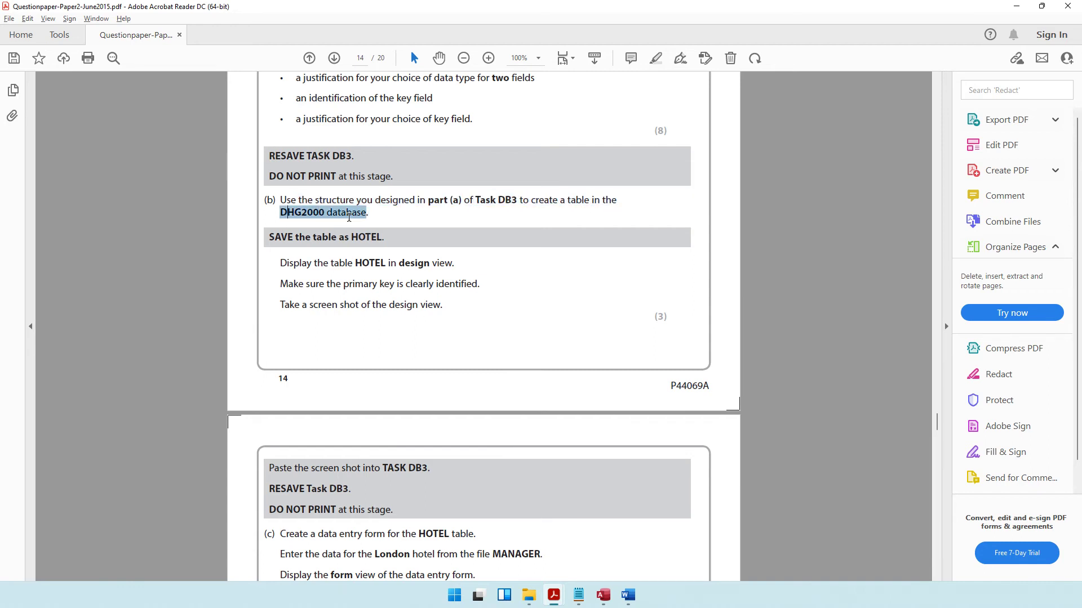
pyautogui.moveTo(351, 237); pyautogui.dragTo(376, 237)
# Create a new blank table in Access and switch it to Design view
pyautogui.hotkey('alt', 'Tab')
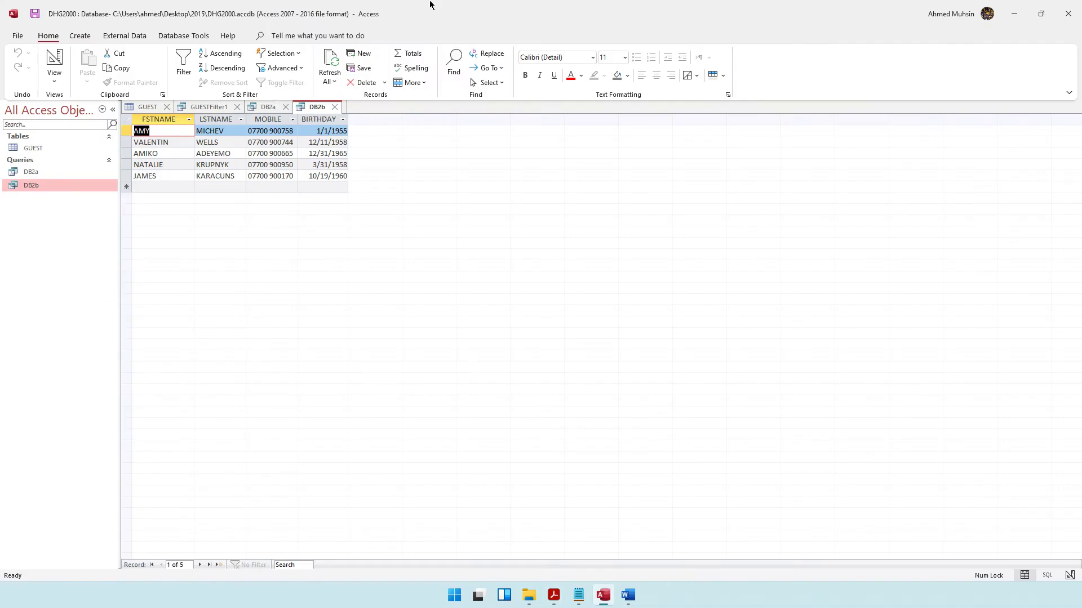
pyautogui.click(80, 38)
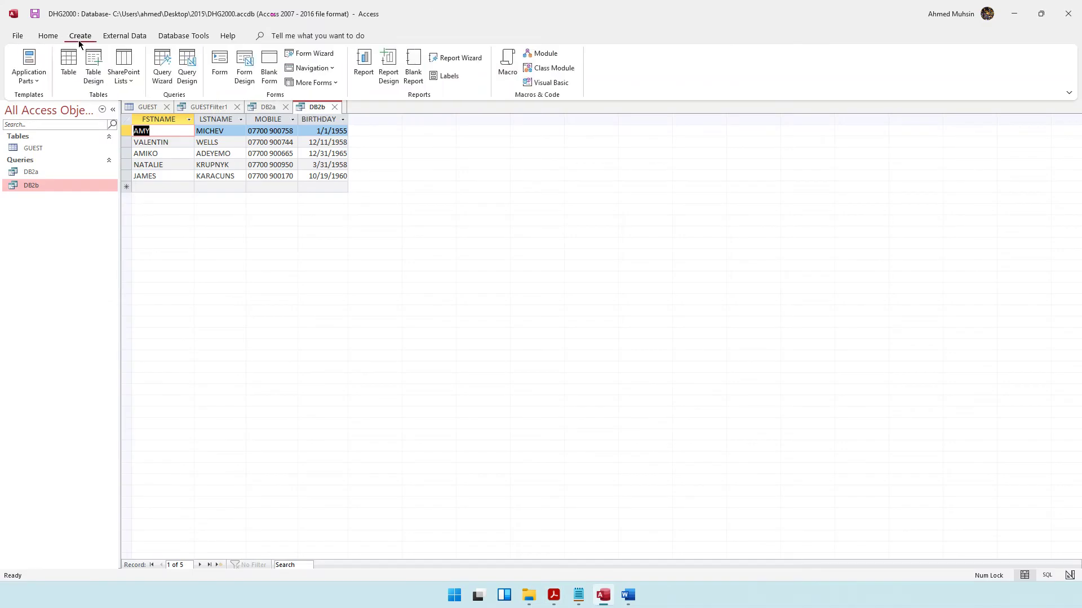
pyautogui.click(75, 79)
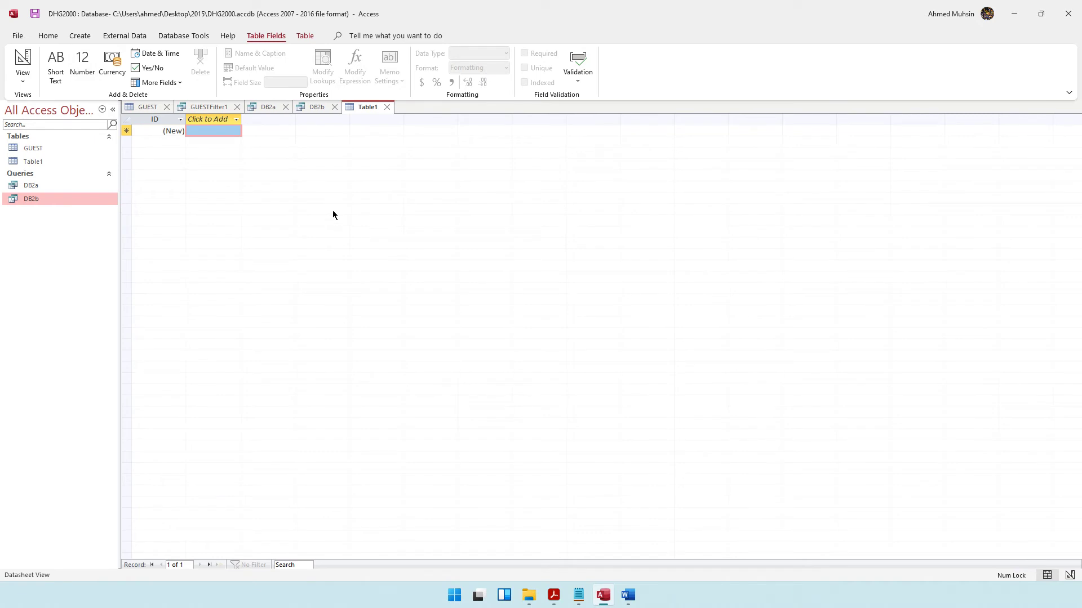
pyautogui.click(22, 79)
pyautogui.click(49, 133)
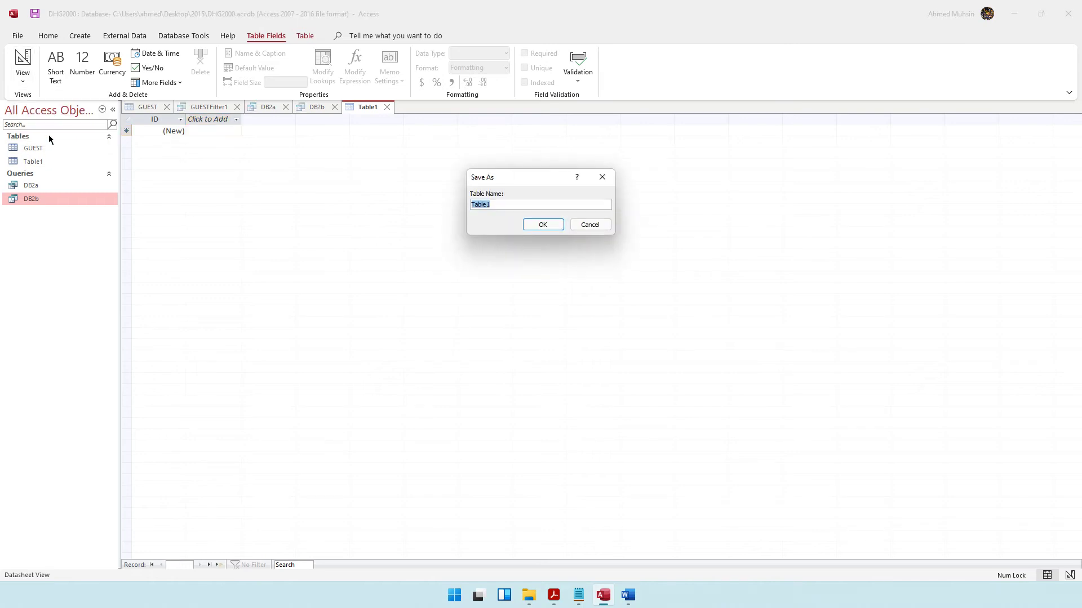
# Save the new table under the name HOTEL
pyautogui.click(488, 204)
pyautogui.moveTo(488, 205); pyautogui.dragTo(430, 201)
pyautogui.write('HOTEL')
pyautogui.click(554, 594)
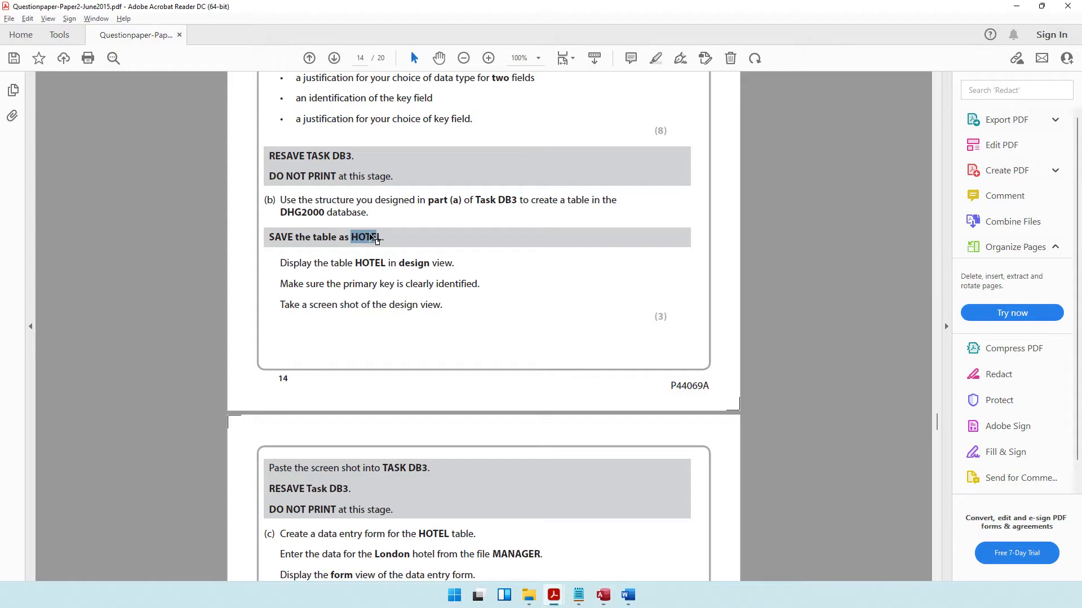
pyautogui.click(1016, 5)
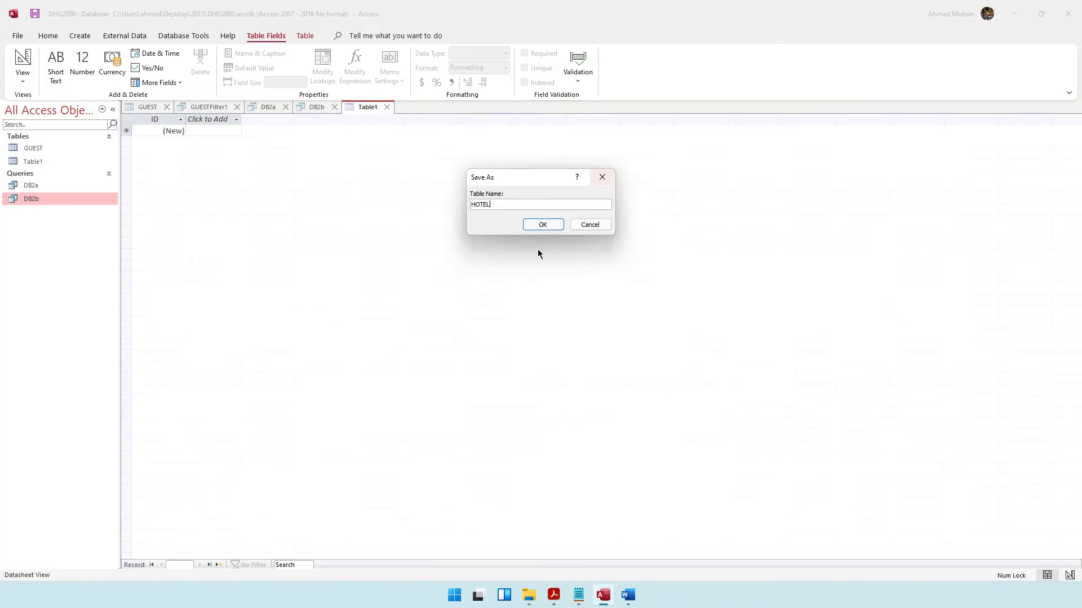
pyautogui.click(543, 225)
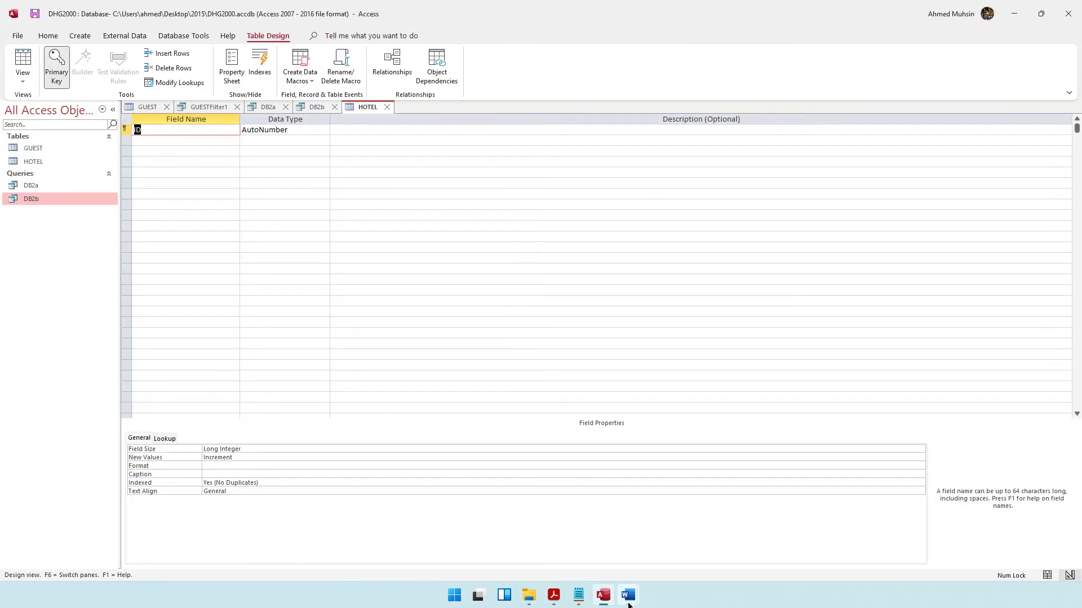
# Enter the first field names: HNAME, EMPCODE and CITY
pyautogui.moveTo(628, 595)
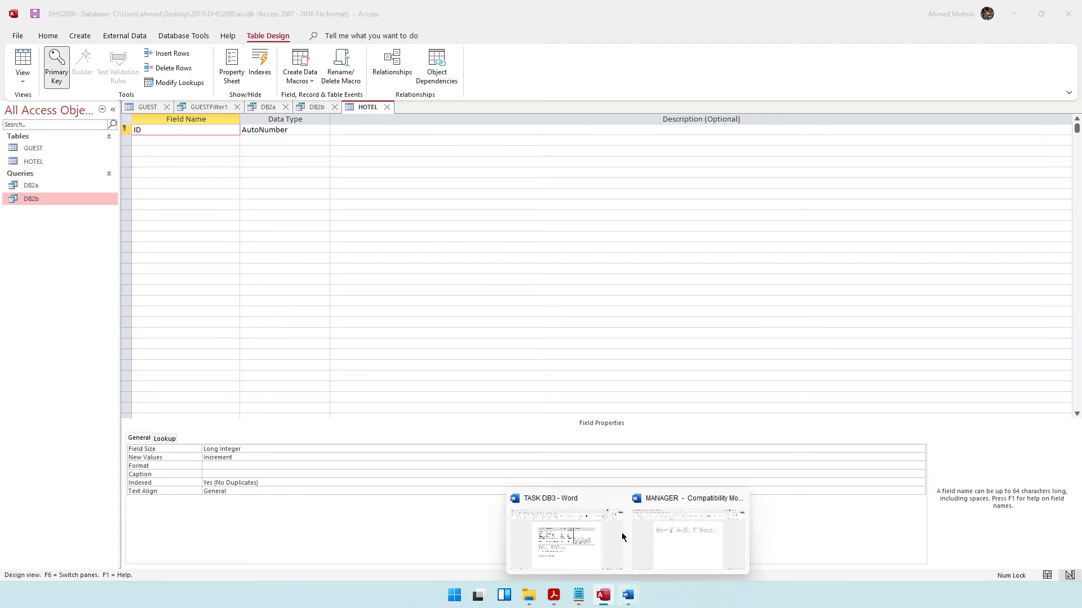
pyautogui.click(601, 540)
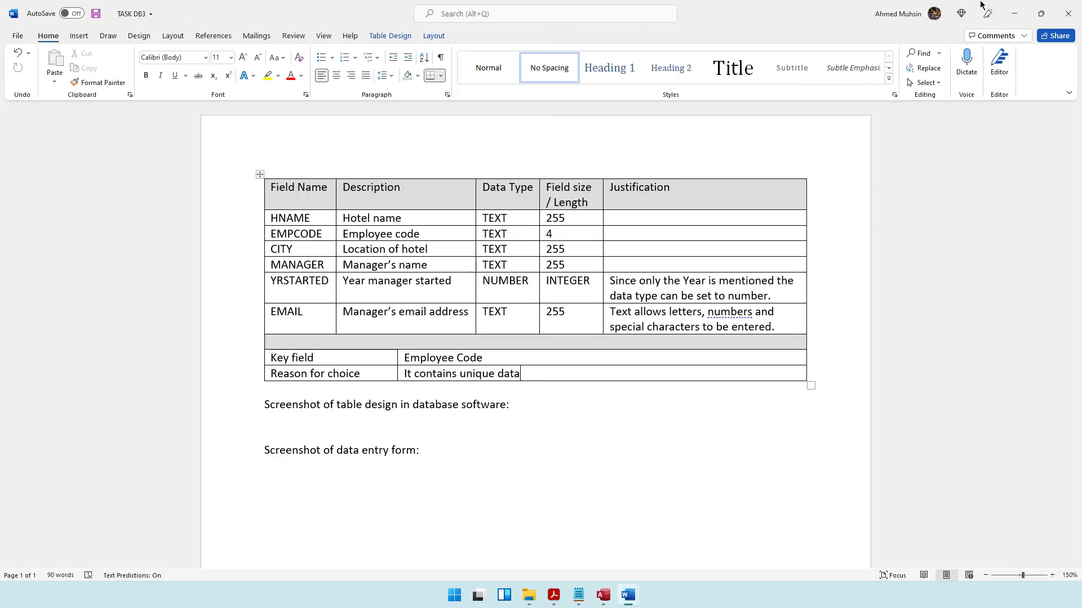
pyautogui.click(1019, 18)
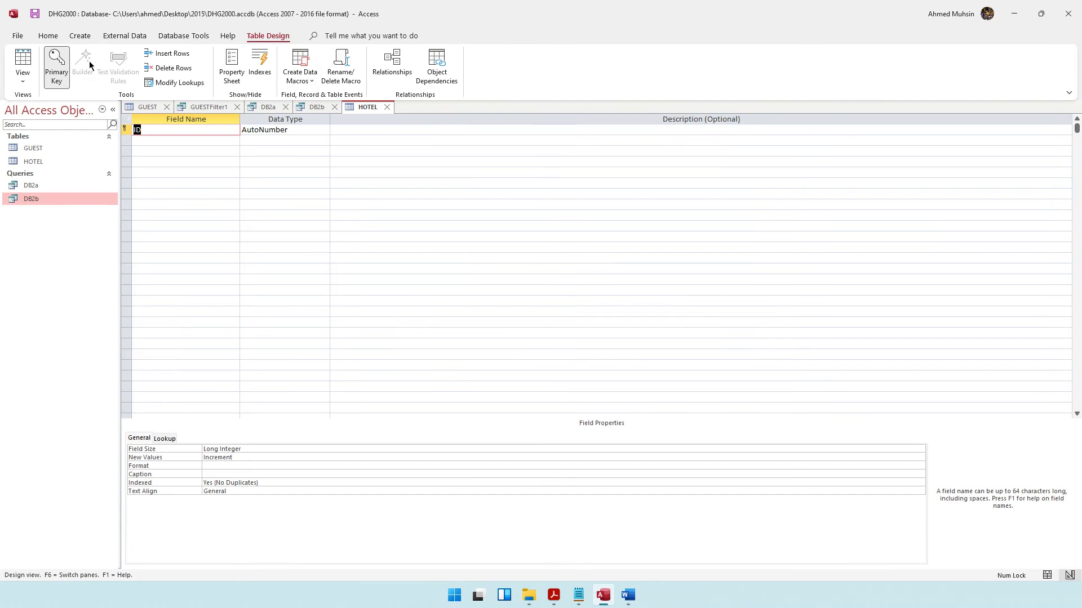
pyautogui.press('Down')
pyautogui.write('E')
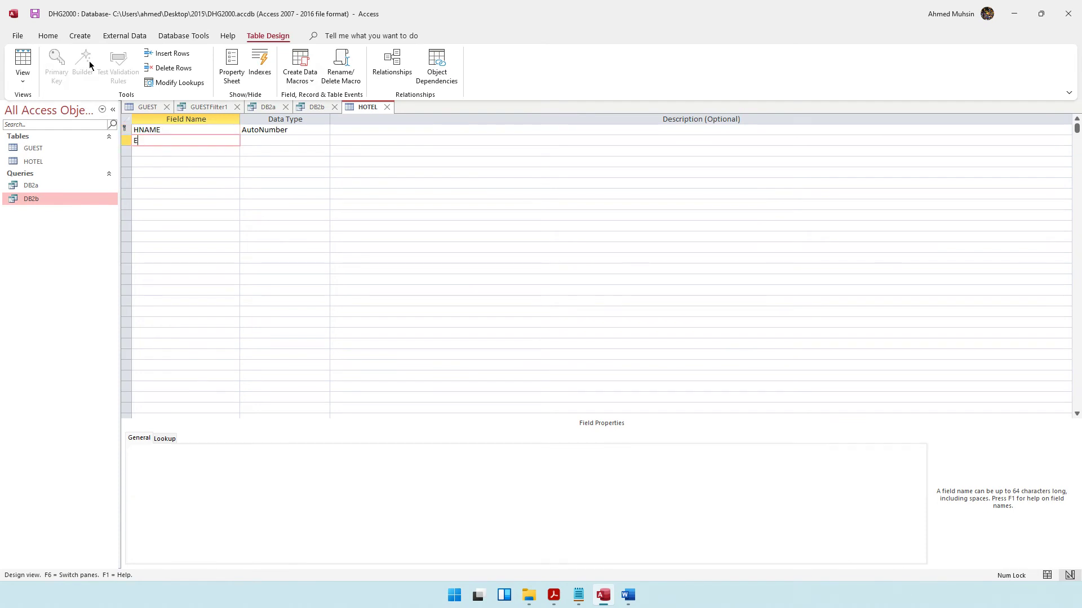
pyautogui.write('MPCODE')
pyautogui.press('Down')
pyautogui.press('capslock')
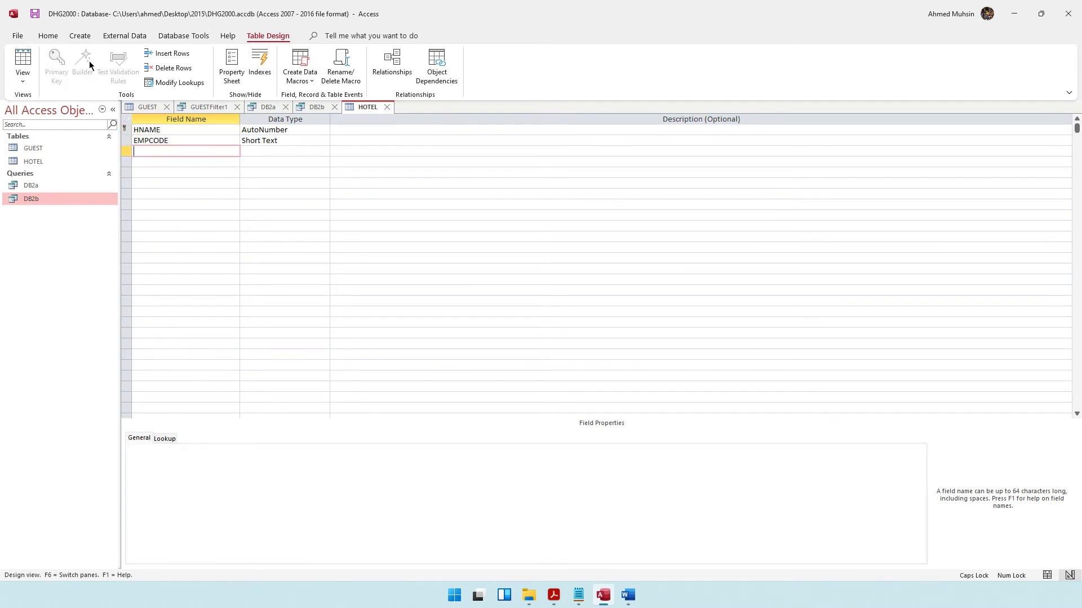
pyautogui.press('Down')
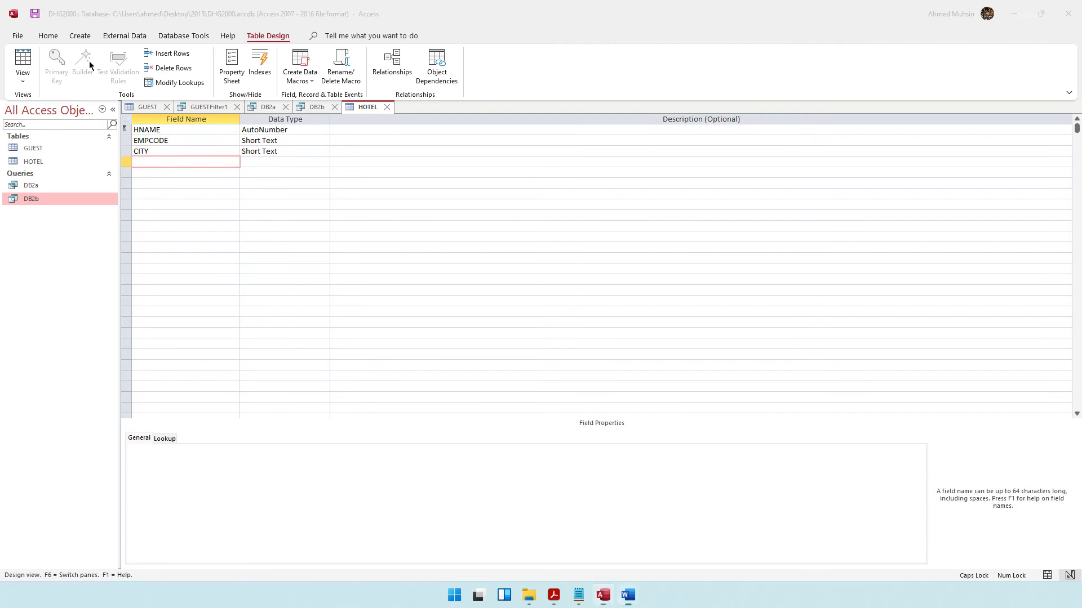
# Add the remaining field names MANAGER, YRSTARTED and EMAIL
pyautogui.hotkey('alt', 'Tab')
pyautogui.hotkey('alt', 'Tab')
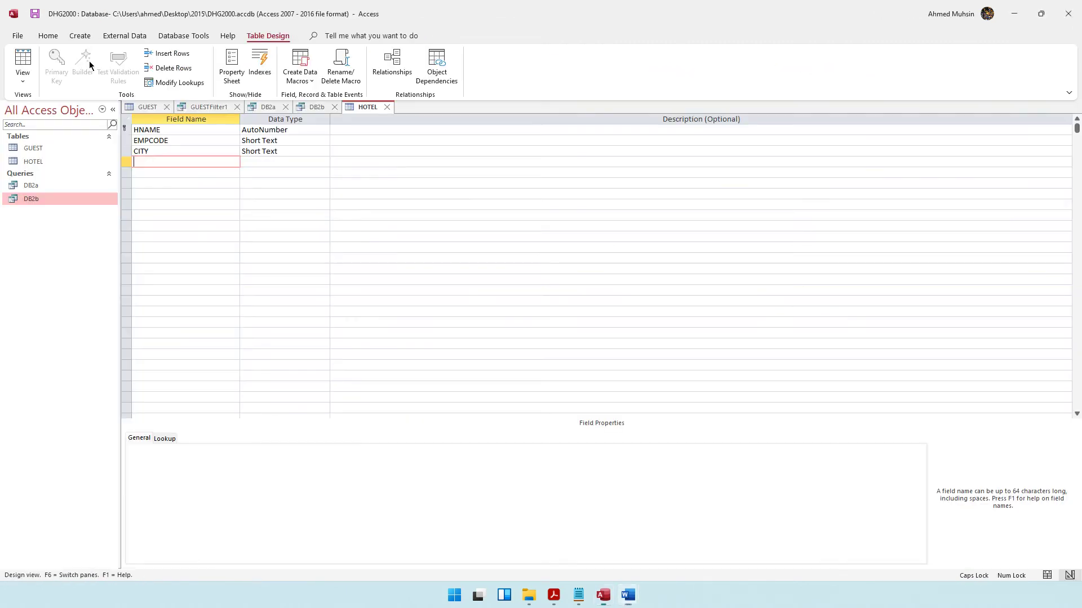
pyautogui.write('MANAGER')
pyautogui.press('Down')
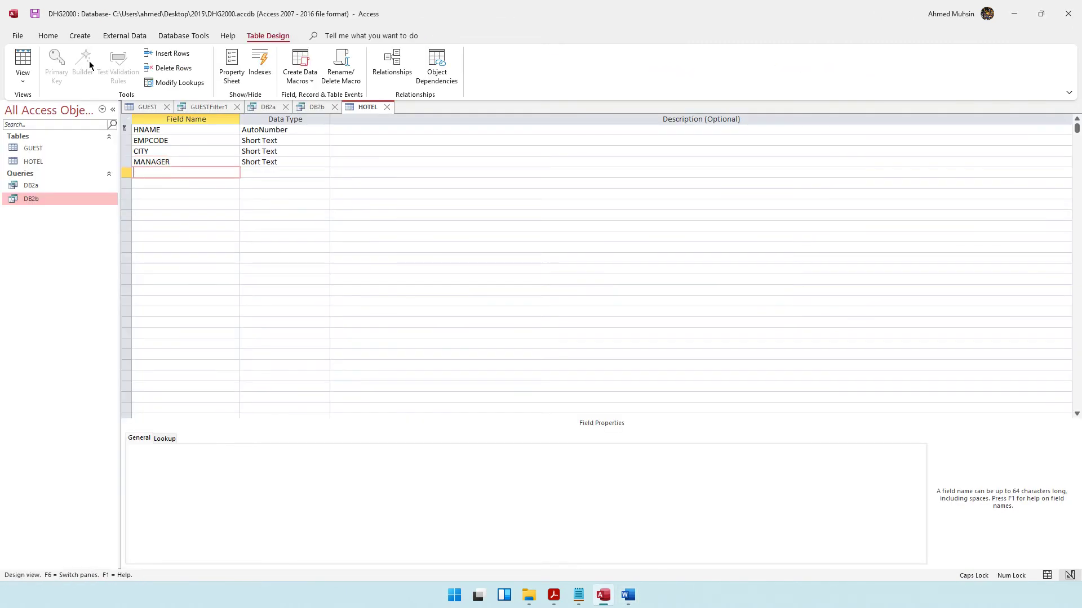
pyautogui.write('YRSTARTED')
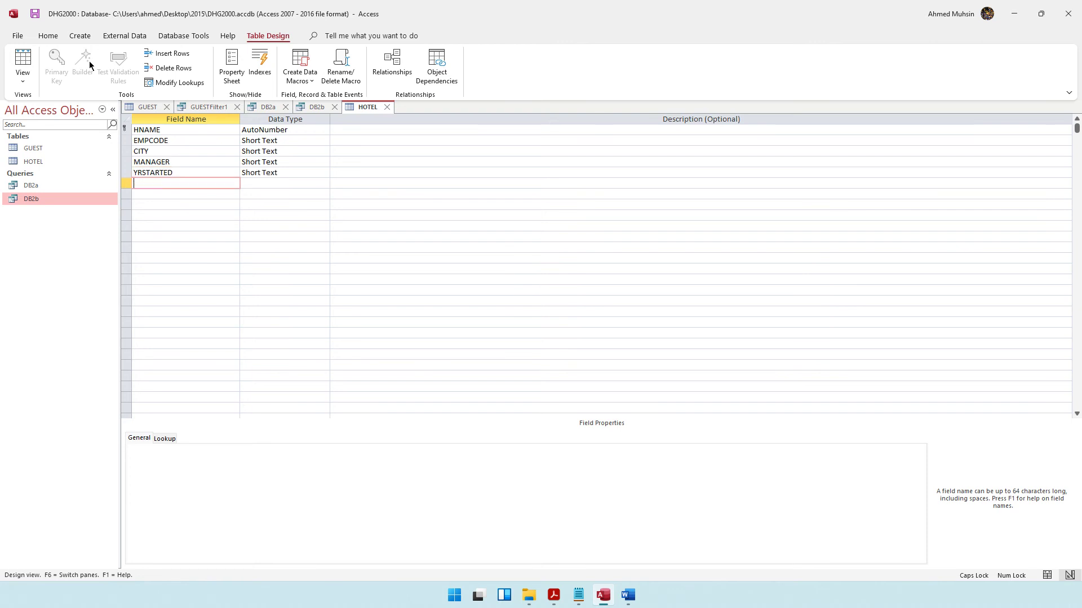
pyautogui.press('Down')
pyautogui.hotkey('alt', 'Tab')
pyautogui.hotkey('alt', 'Tab')
pyautogui.write('EMAI')
# Set HNAME's data type to Short Text and YRSTARTED's to Number
pyautogui.click(317, 131)
pyautogui.click(325, 131)
pyautogui.click(295, 144)
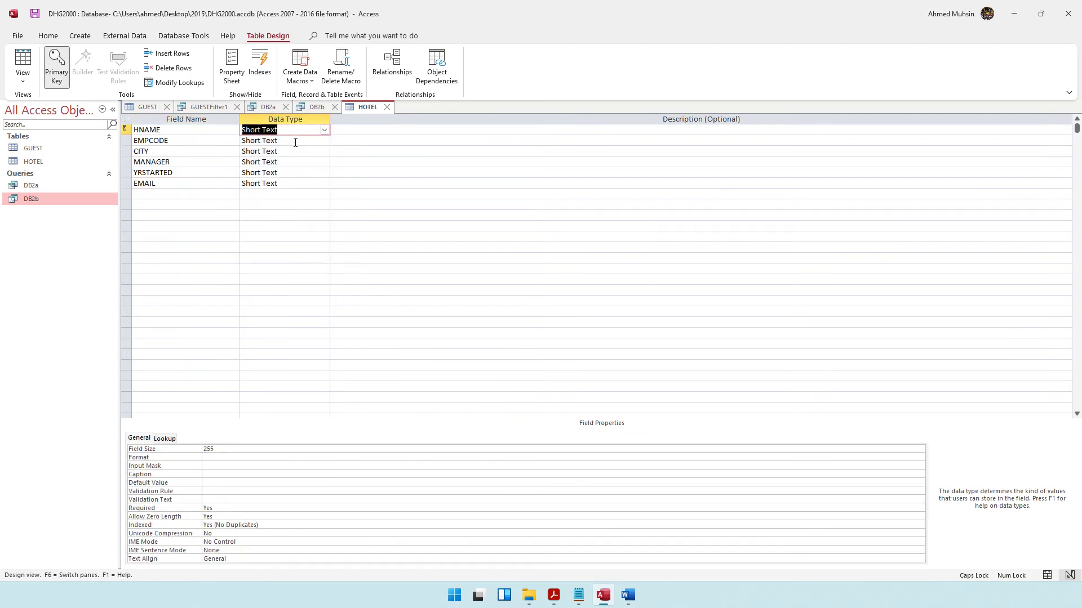
pyautogui.click(307, 141)
pyautogui.click(304, 151)
pyautogui.click(296, 162)
pyautogui.click(314, 173)
pyautogui.click(325, 172)
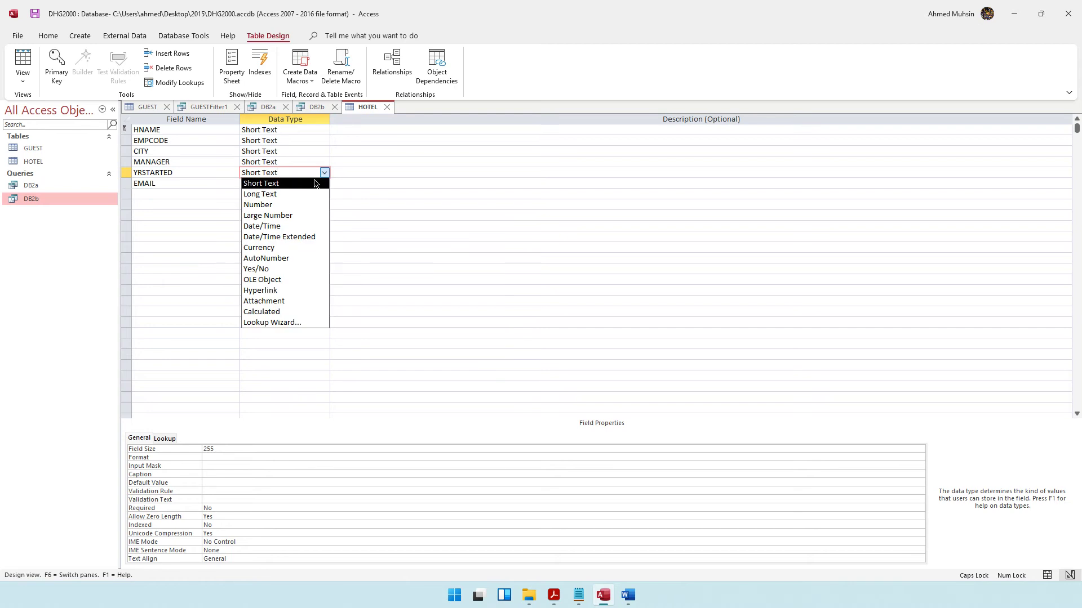
pyautogui.click(284, 199)
pyautogui.click(283, 184)
# Change EMPCODE's field size from 255 to 4
pyautogui.click(168, 141)
pyautogui.doubleClick(216, 446)
pyautogui.write('4')
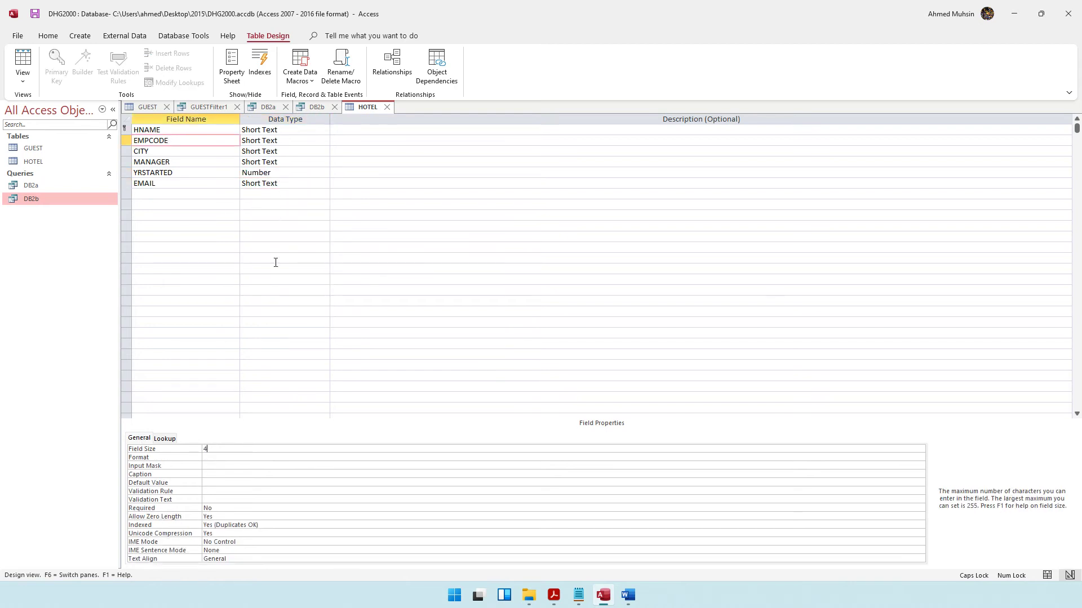
pyautogui.click(211, 176)
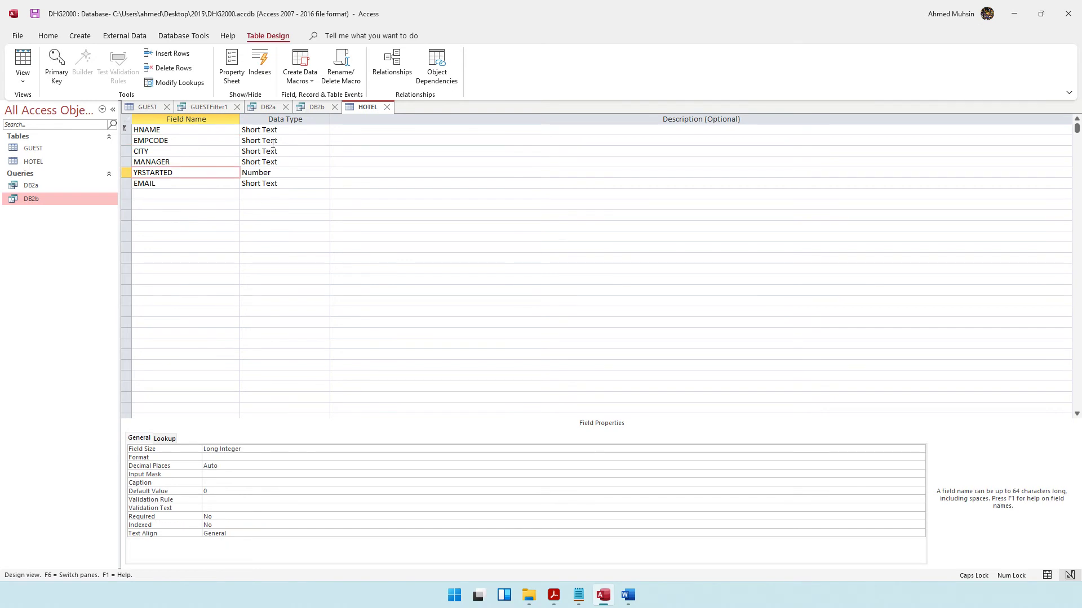
pyautogui.click(556, 502)
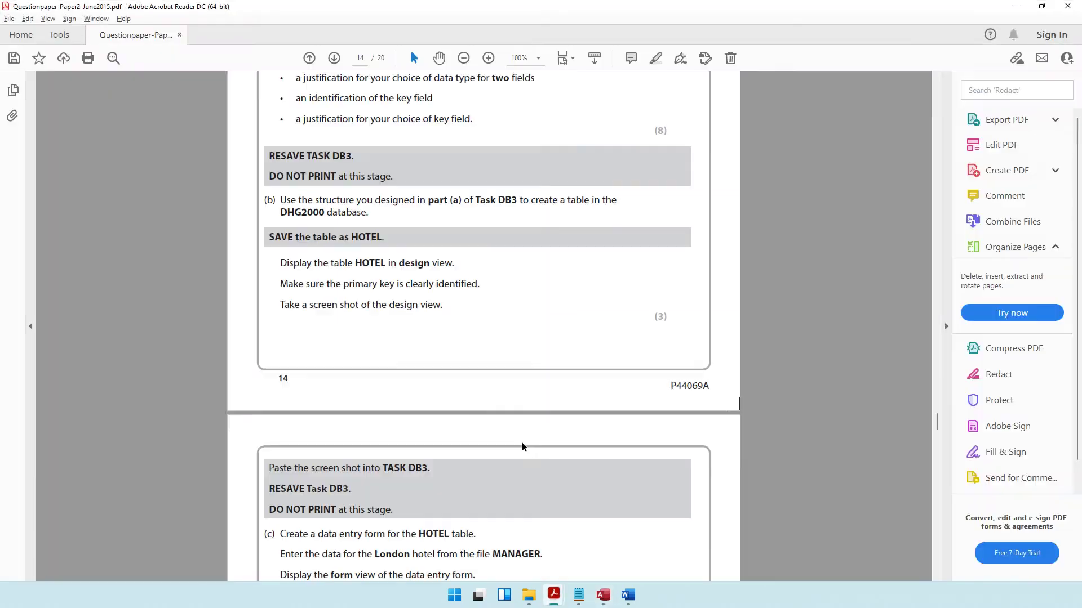
# Review the design-view and primary-key instructions in the question paper, then minimize it
pyautogui.moveTo(313, 264); pyautogui.dragTo(461, 264)
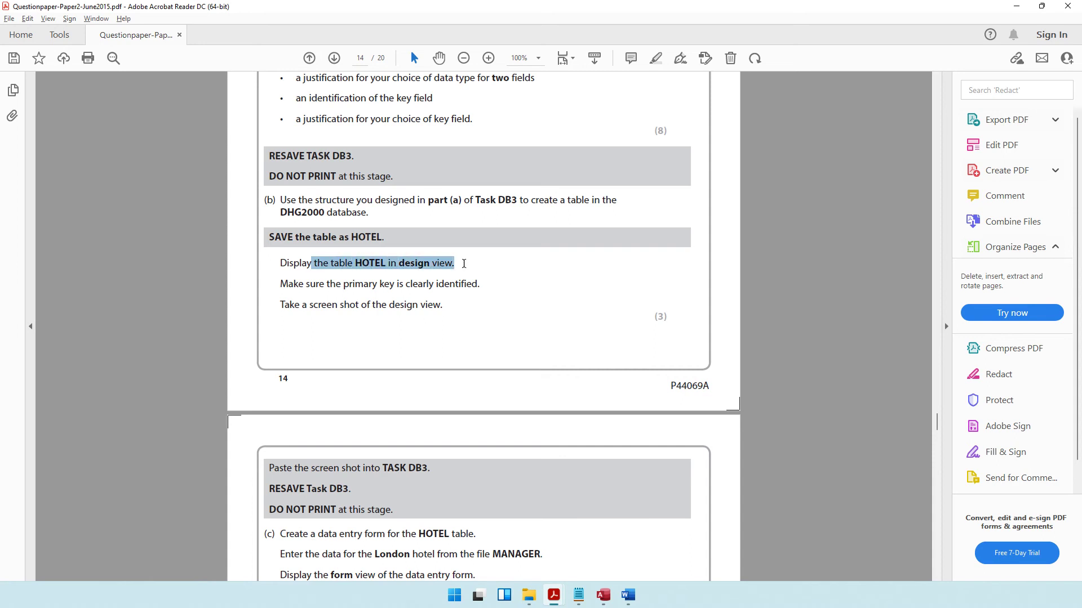
pyautogui.click(374, 265)
pyautogui.moveTo(307, 284); pyautogui.dragTo(465, 286)
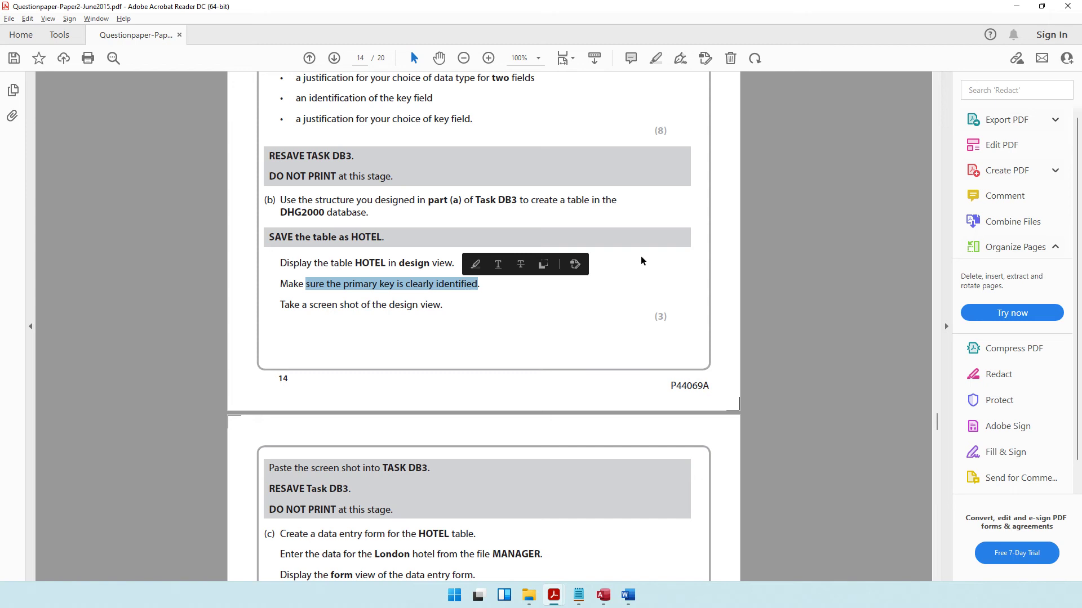
pyautogui.click(1016, 7)
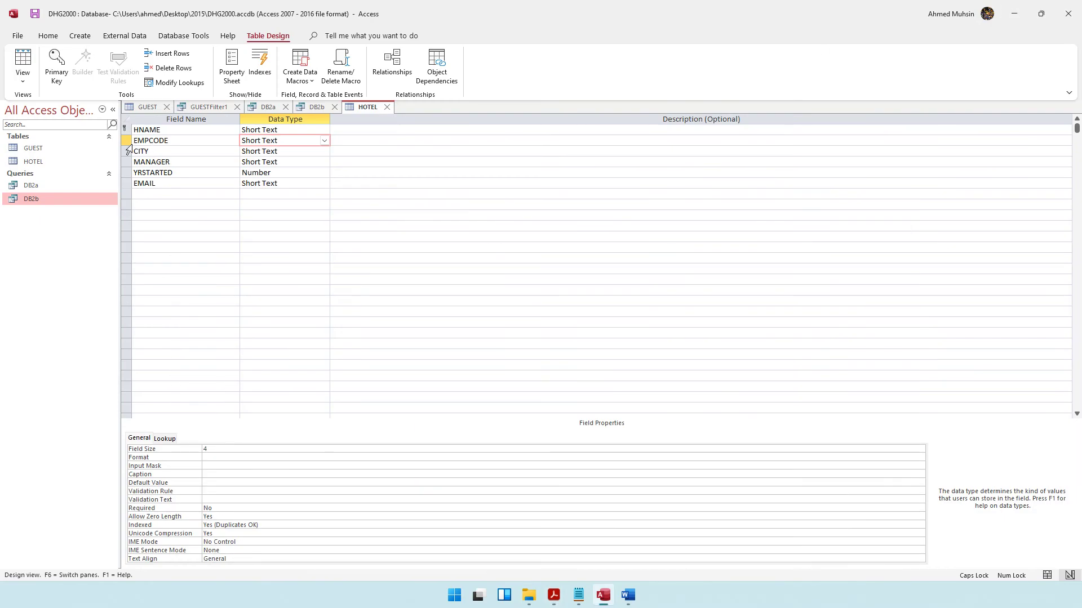
# Make EMPCODE the primary key, then mark the design-view screenshot instruction
pyautogui.click(125, 140)
pyautogui.rightClick(125, 141)
pyautogui.click(136, 151)
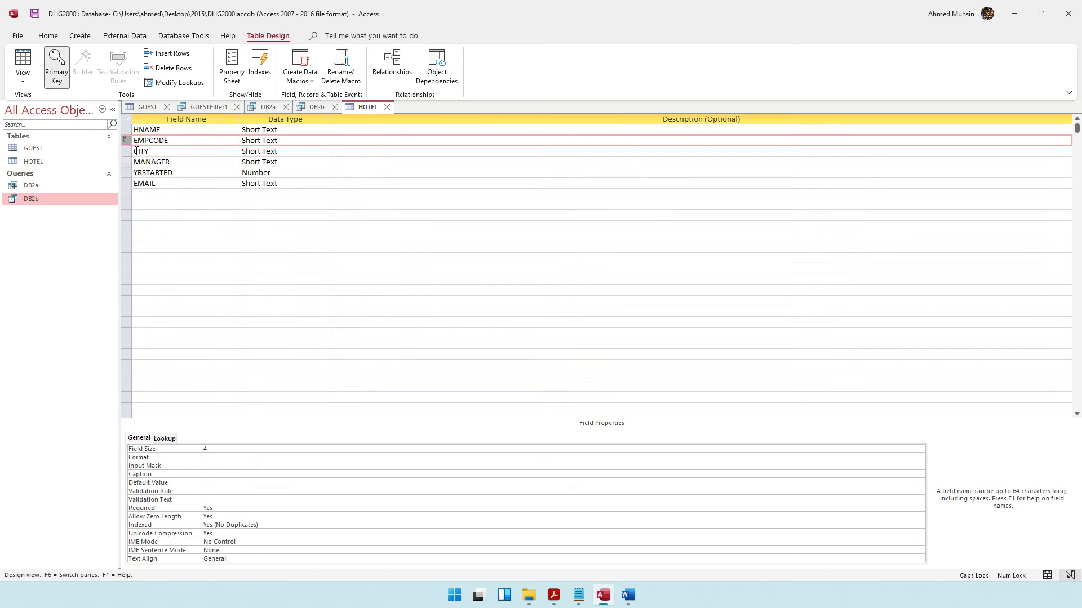
pyautogui.click(140, 150)
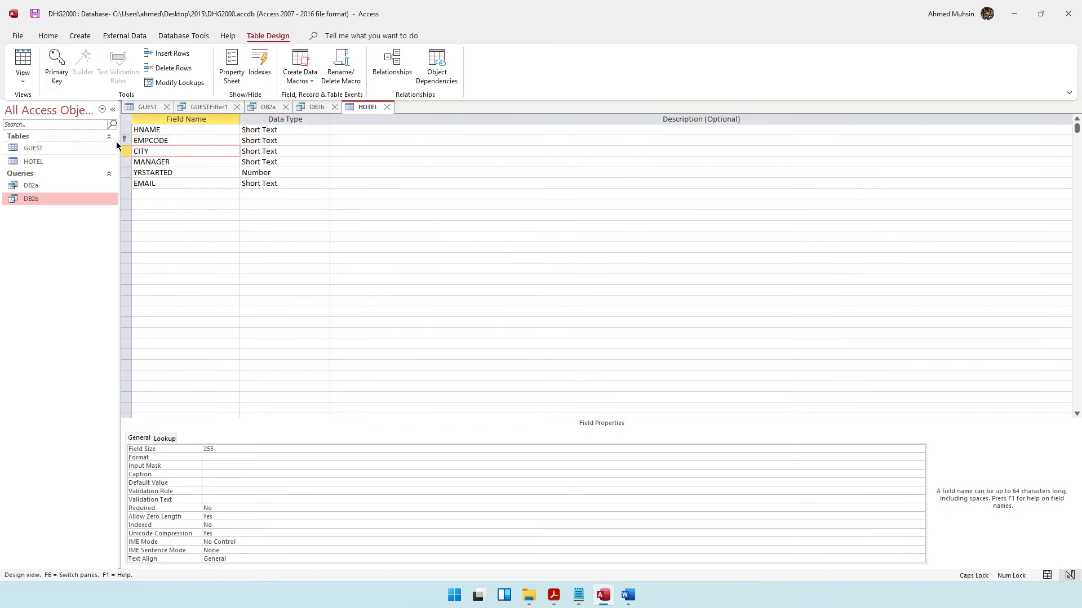
pyautogui.hotkey('alt', 'Tab')
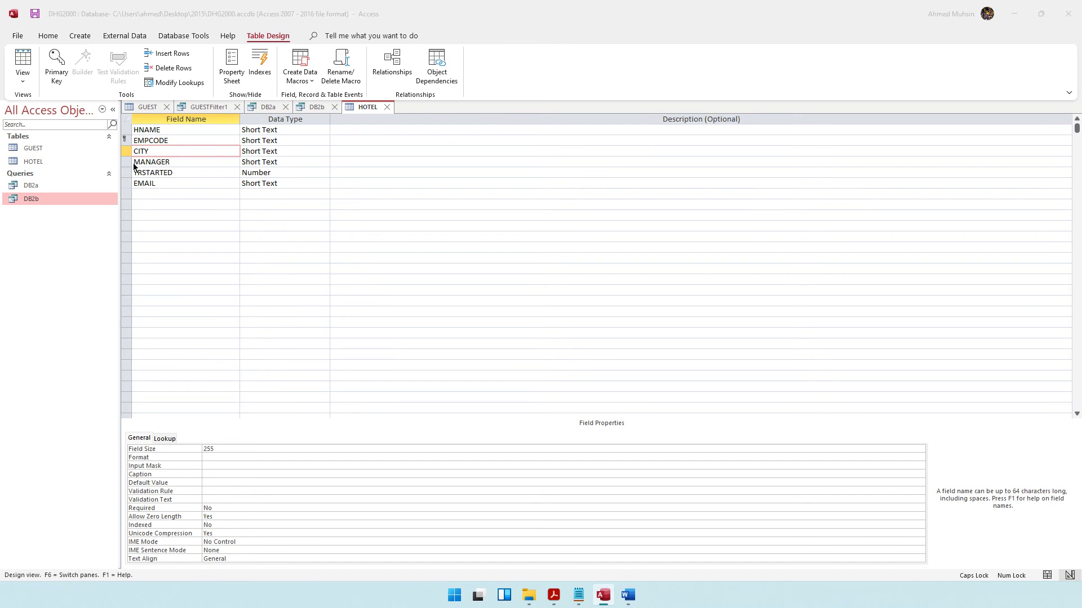
pyautogui.moveTo(319, 307); pyautogui.dragTo(442, 305)
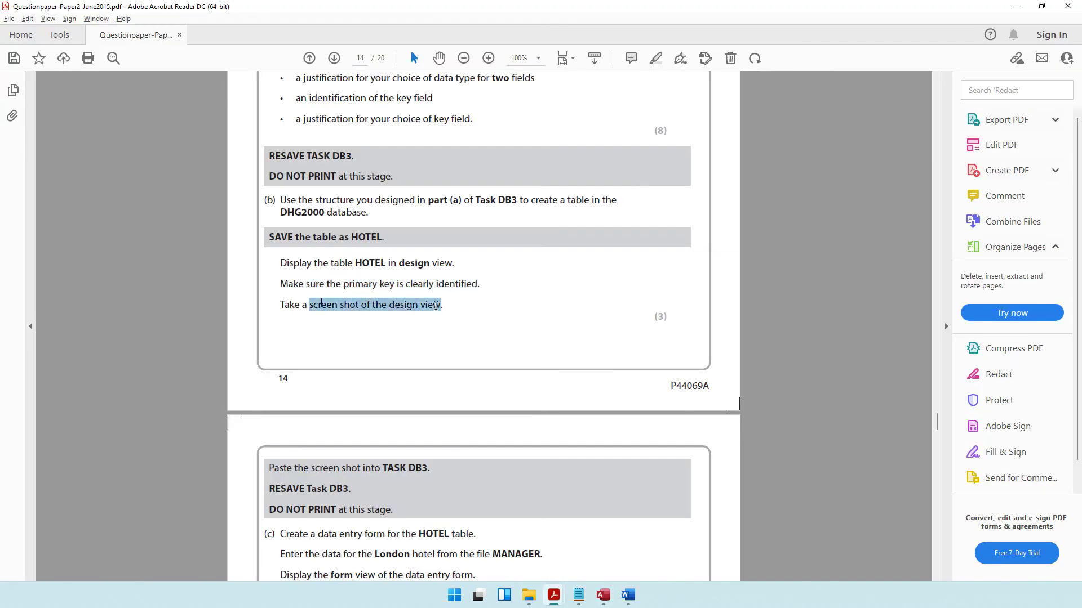
# Capture the HOTEL design view, then find the paste-into-TASK DB3 instruction
pyautogui.hotkey('alt', 'Tab')
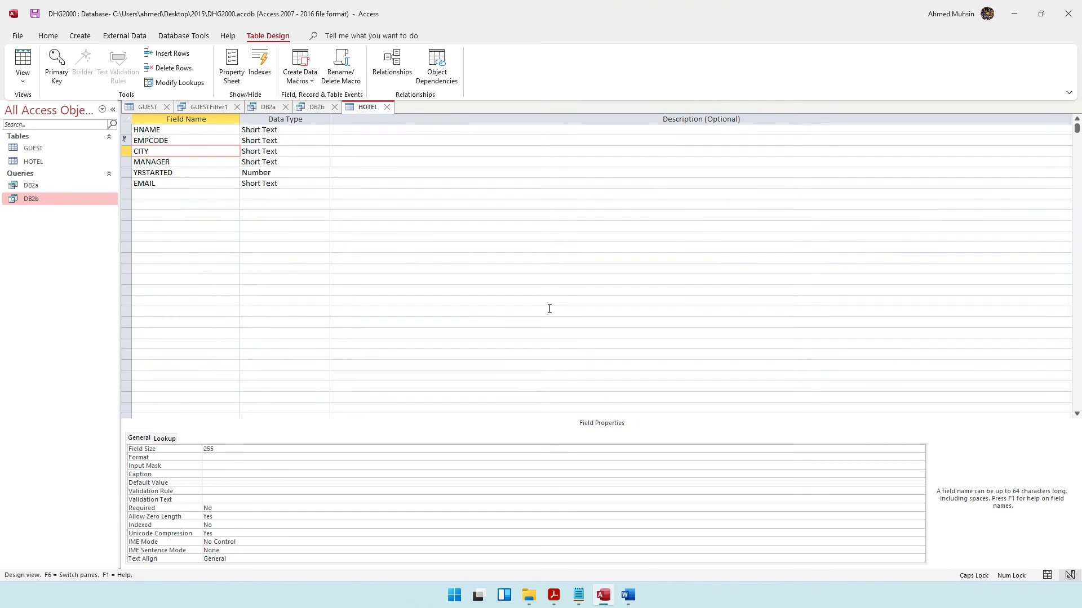
pyautogui.hotkey('alt', 'Tab')
pyautogui.scroll(-3, 351, 327)
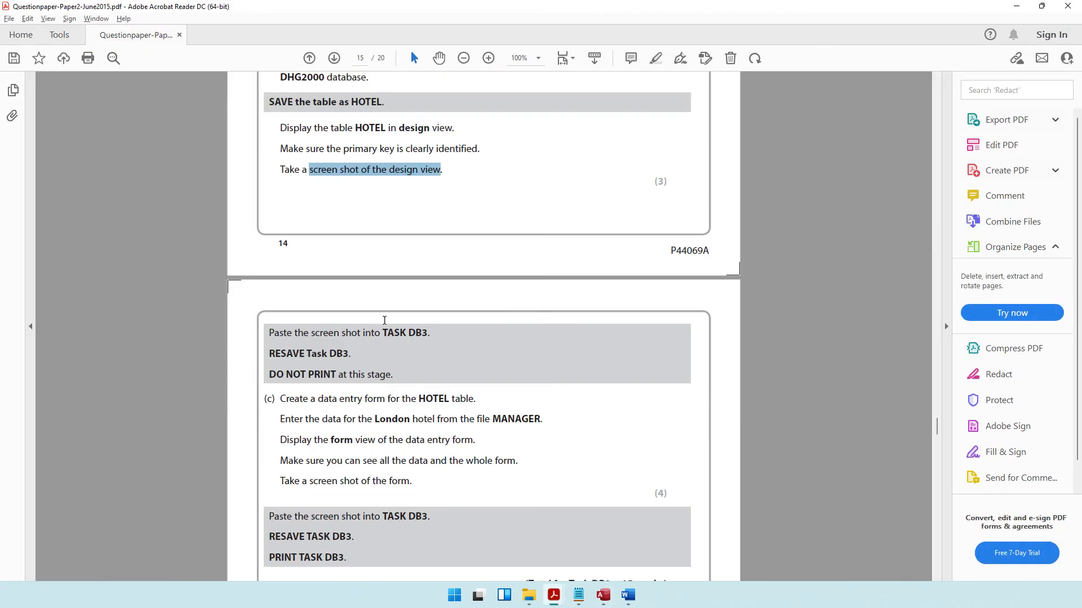
pyautogui.moveTo(342, 333); pyautogui.dragTo(427, 334)
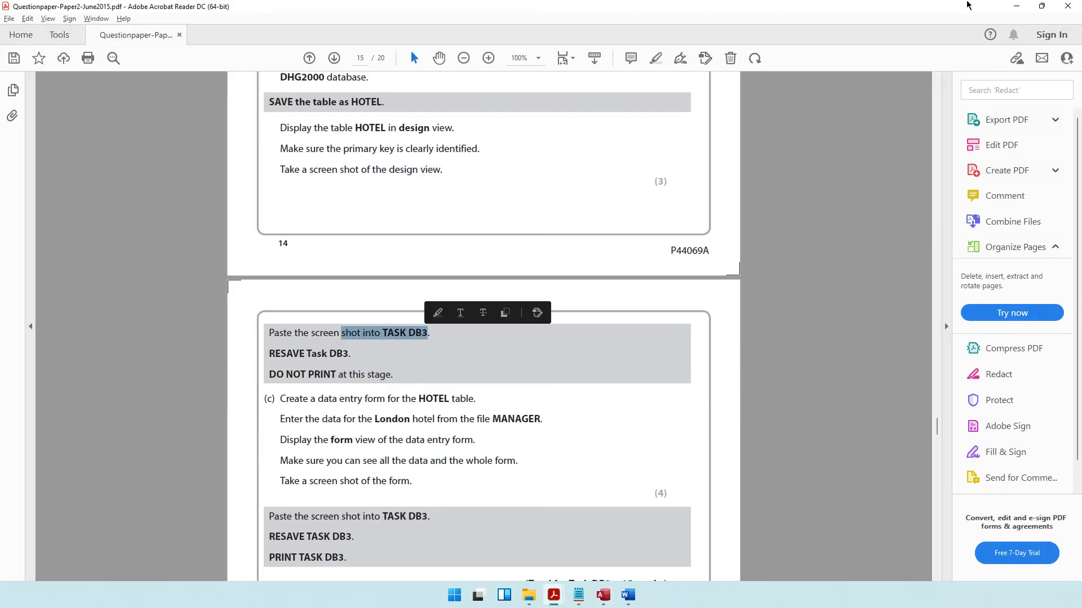
pyautogui.click(1019, 9)
# Paste the HOTEL design screenshot under the table-design heading in TASK DB3
pyautogui.moveTo(628, 595)
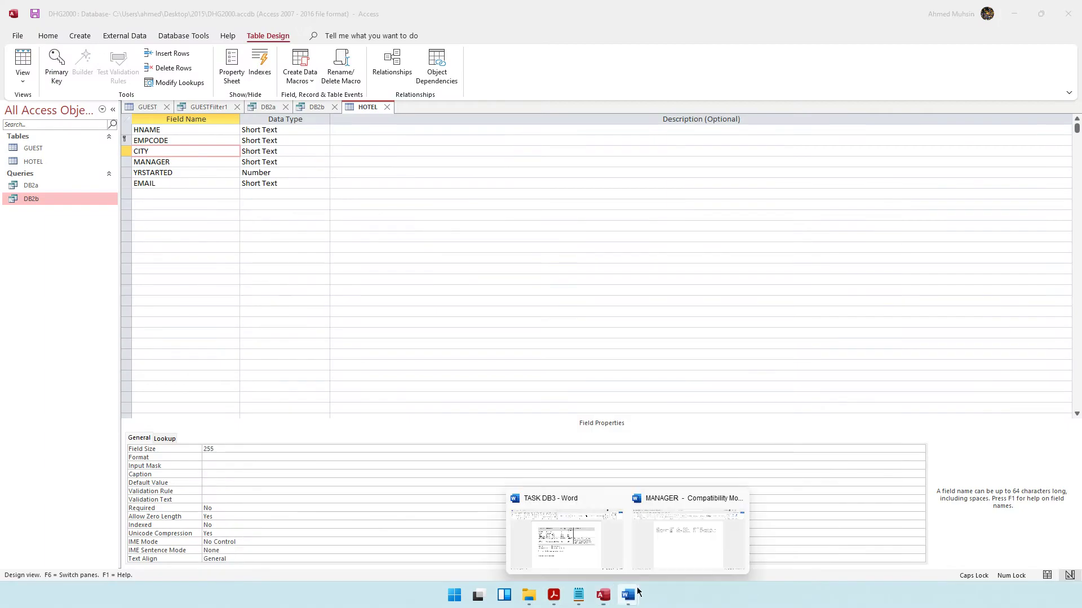
pyautogui.click(573, 539)
pyautogui.click(266, 430)
pyautogui.hotkey('ctrl', 'v')
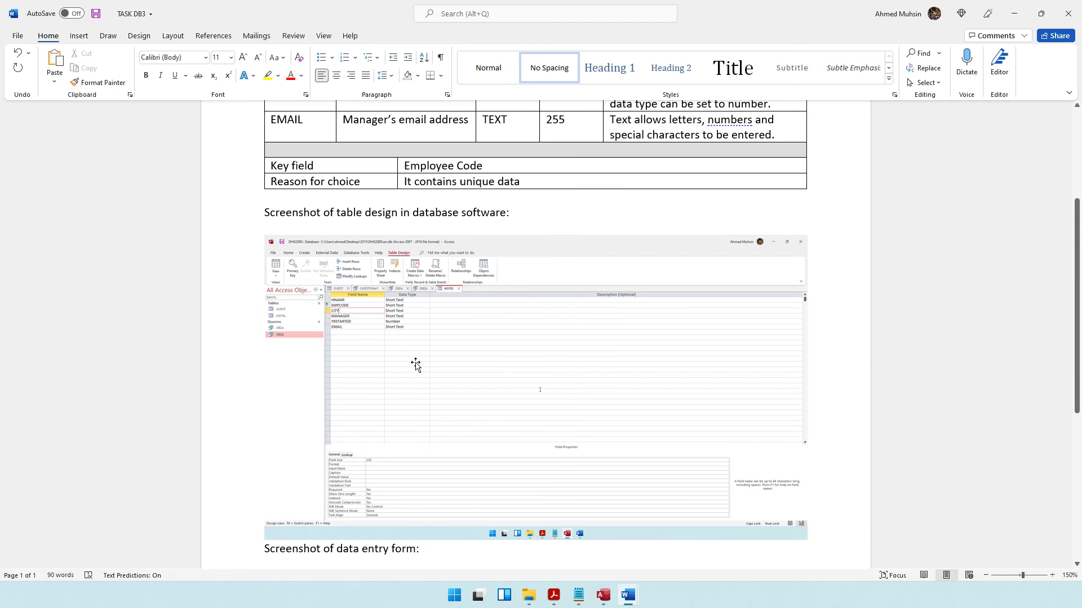
pyautogui.click(431, 308)
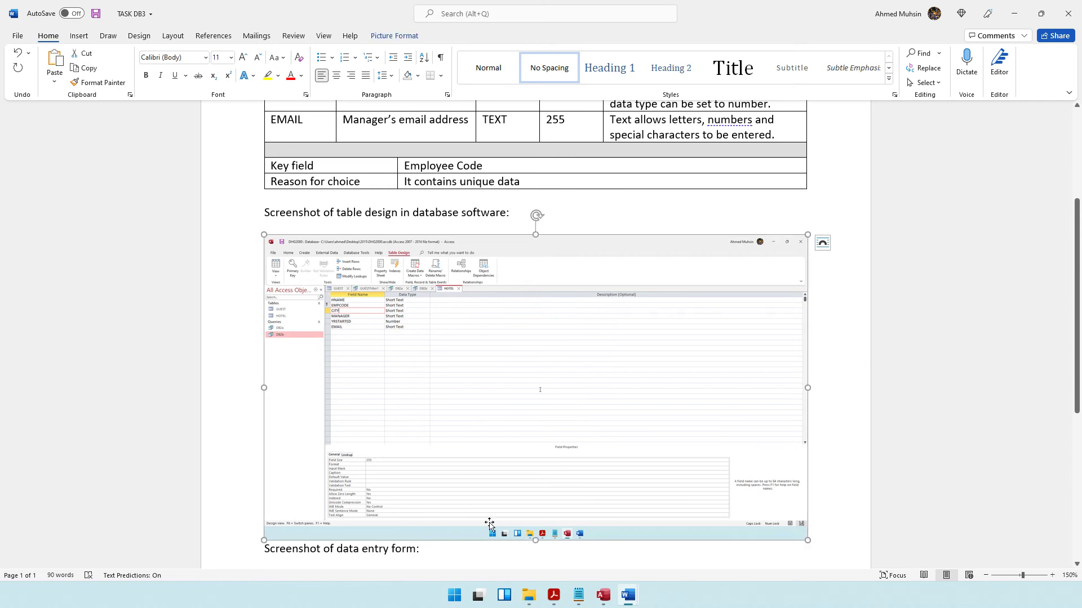
# Read the next instruction in the question paper and return to the database
pyautogui.click(558, 601)
pyautogui.scroll(-3, 395, 281)
pyautogui.moveTo(318, 291); pyautogui.dragTo(476, 297)
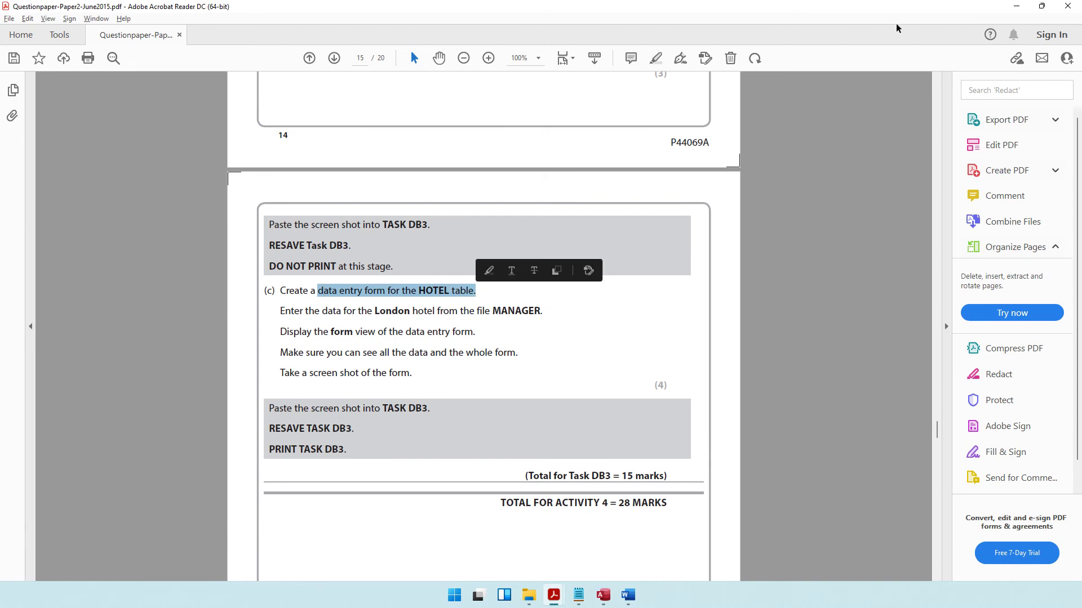
pyautogui.hotkey('alt', 'Tab')
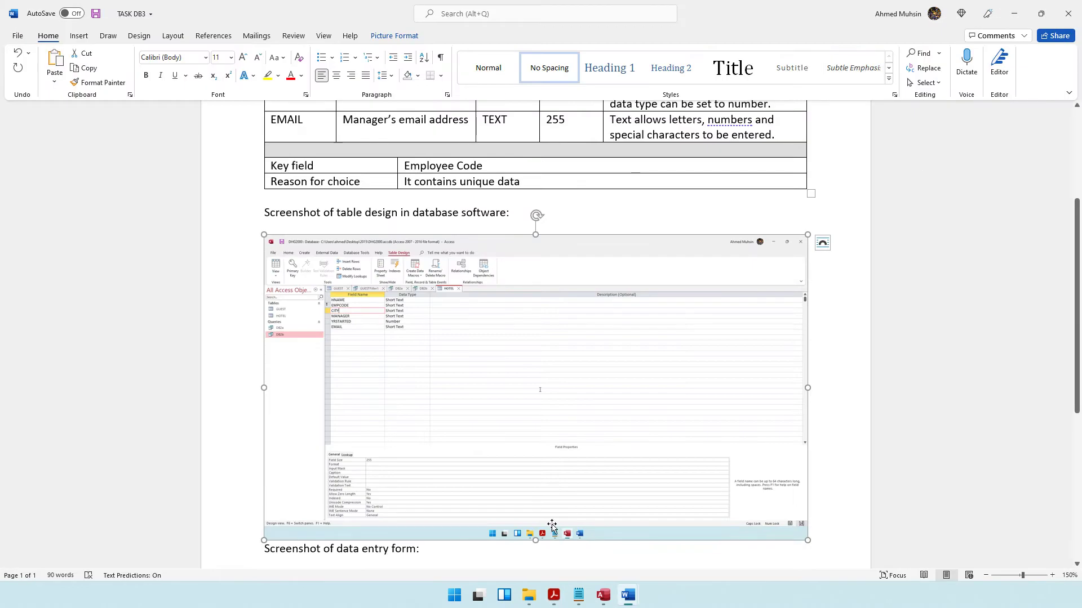
pyautogui.click(603, 595)
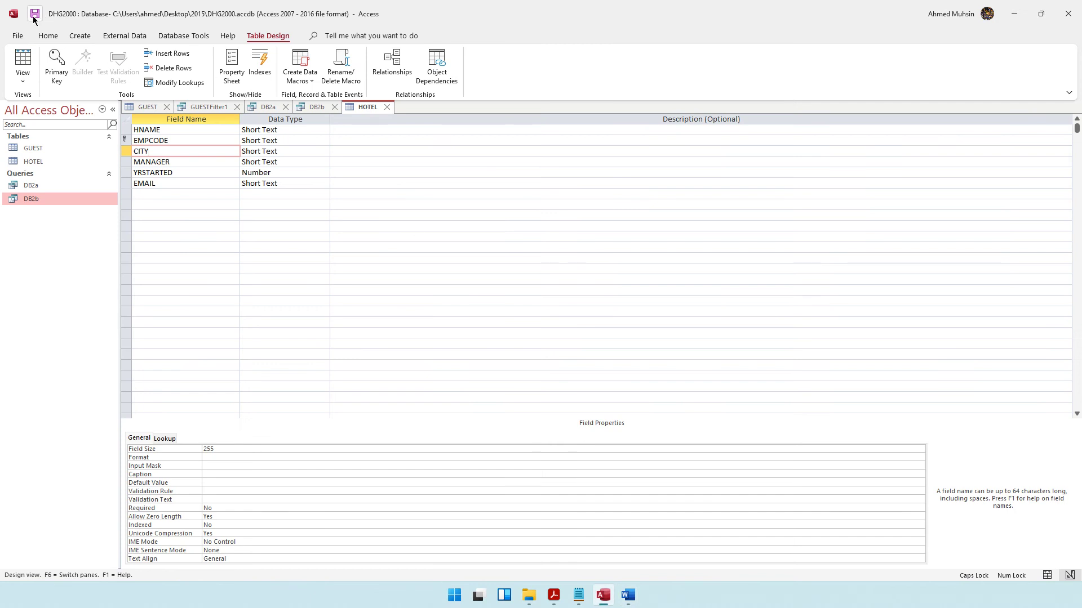
# Switch HOTEL to Datasheet view and build a form from the table with Create > Form
pyautogui.click(22, 79)
pyautogui.click(43, 107)
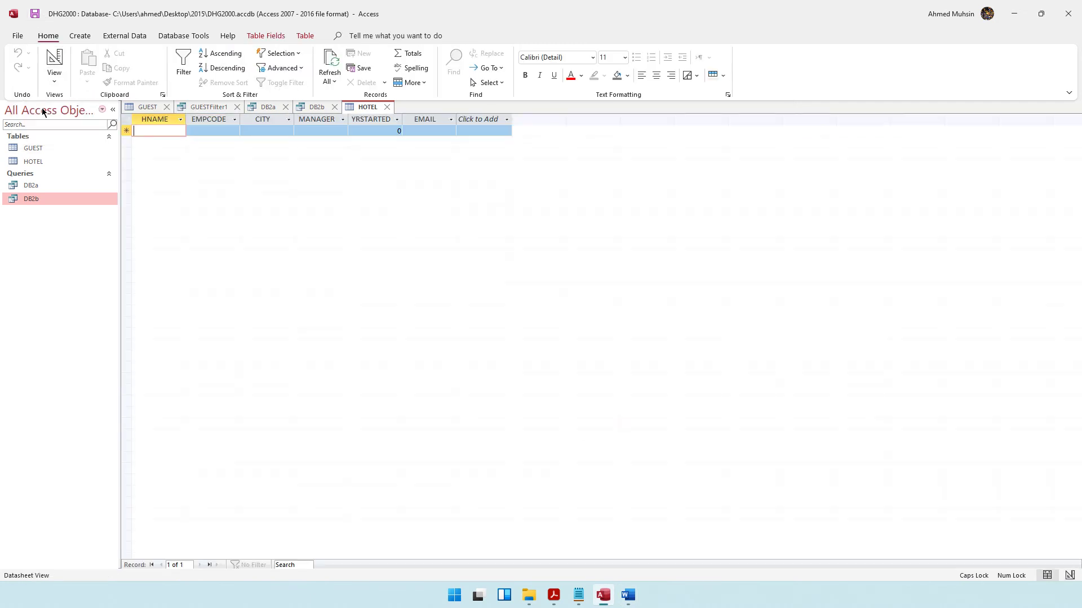
pyautogui.click(85, 38)
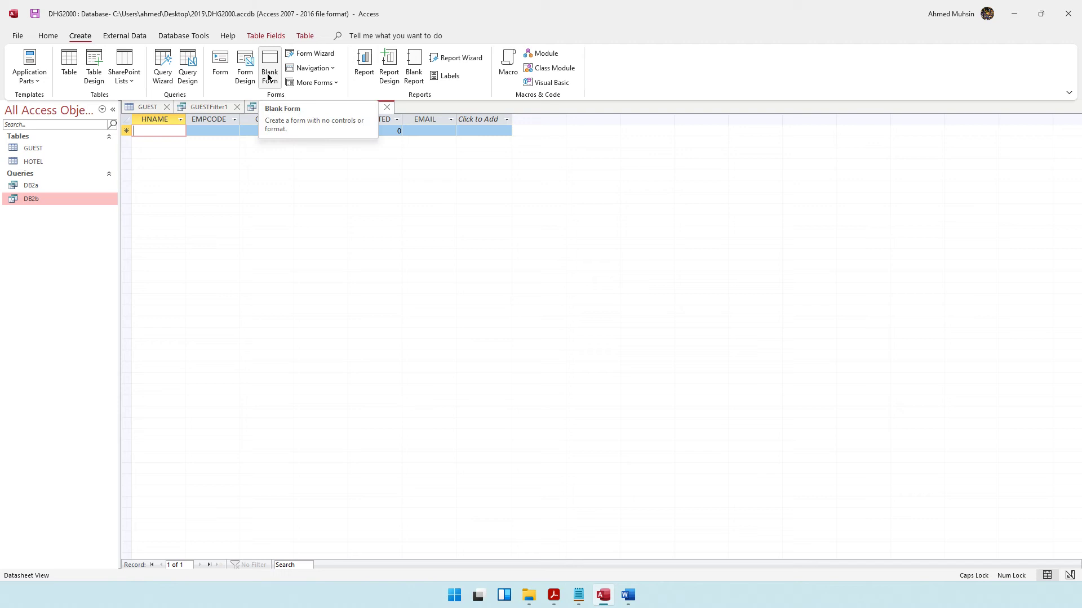
pyautogui.click(221, 63)
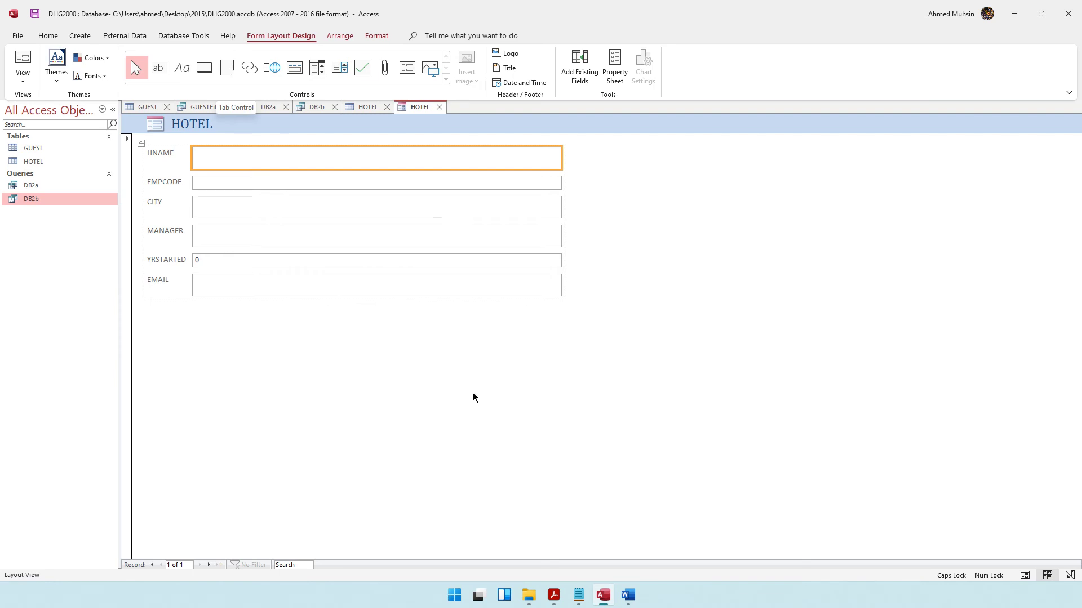
# Read the London hotel data-entry instruction and open the MANAGER hotel list
pyautogui.click(554, 596)
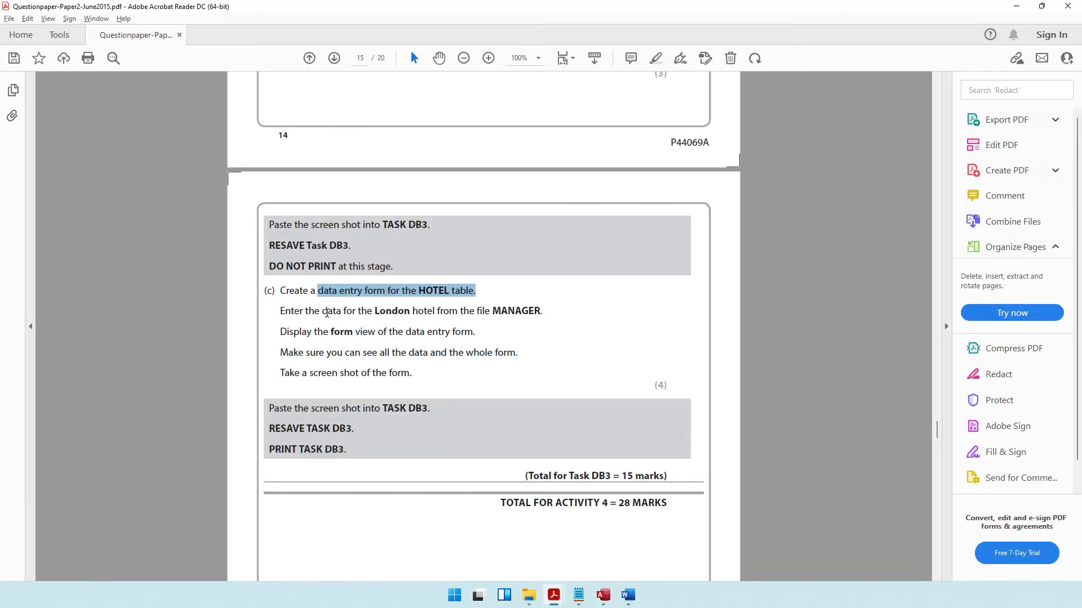
pyautogui.moveTo(281, 310)
pyautogui.mouseDown()
pyautogui.moveTo(444, 292)
pyautogui.moveTo(538, 318)
pyautogui.mouseUp()
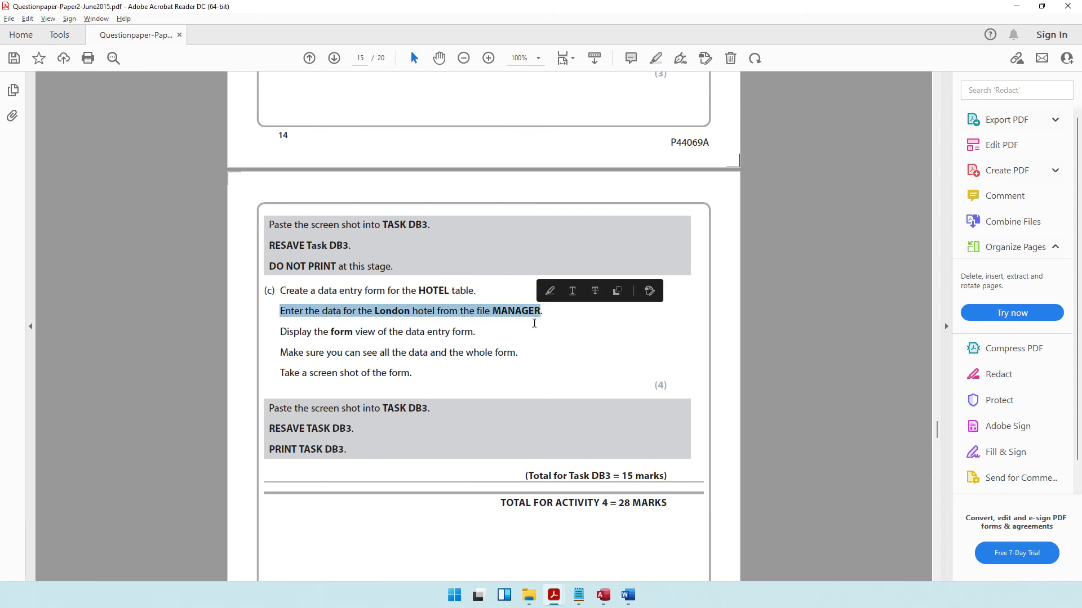
pyautogui.moveTo(628, 595)
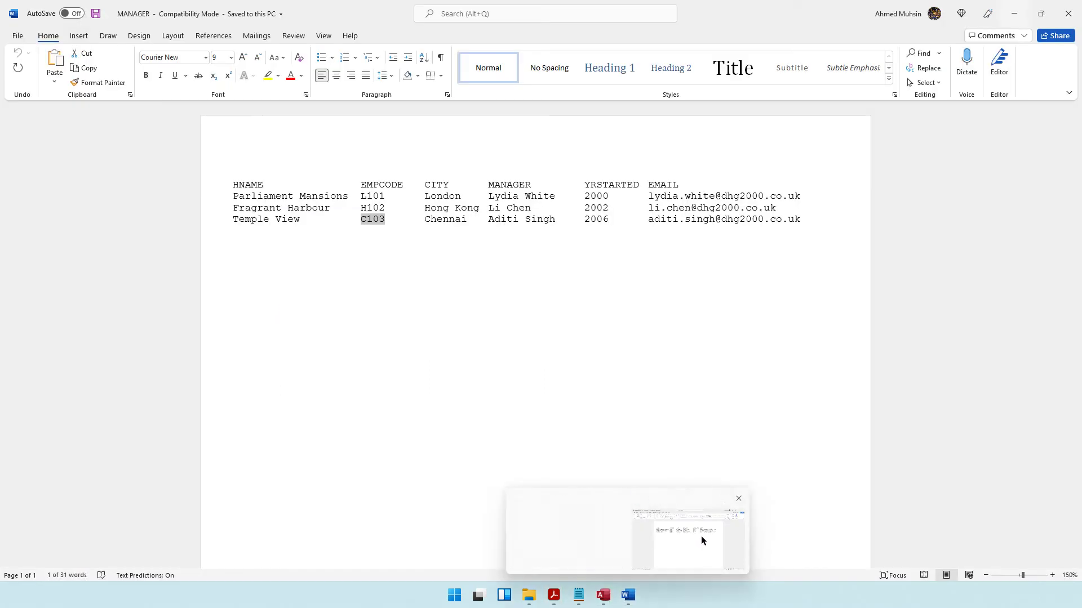
pyautogui.click(701, 541)
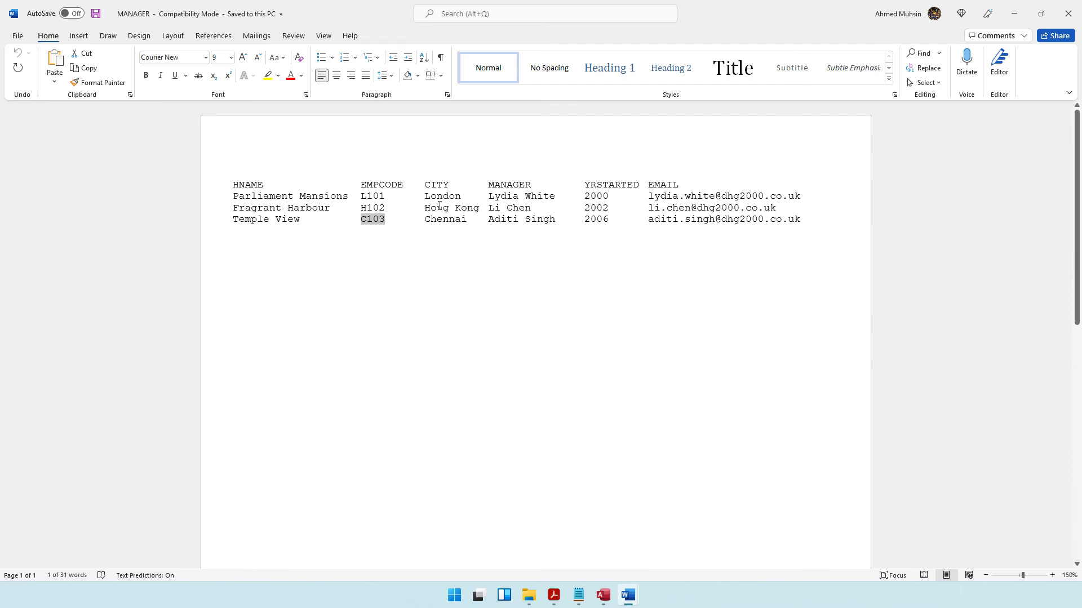
# Locate the Parliament Mansions London row, then switch the HOTEL form to Form view
pyautogui.moveTo(230, 200); pyautogui.dragTo(807, 203)
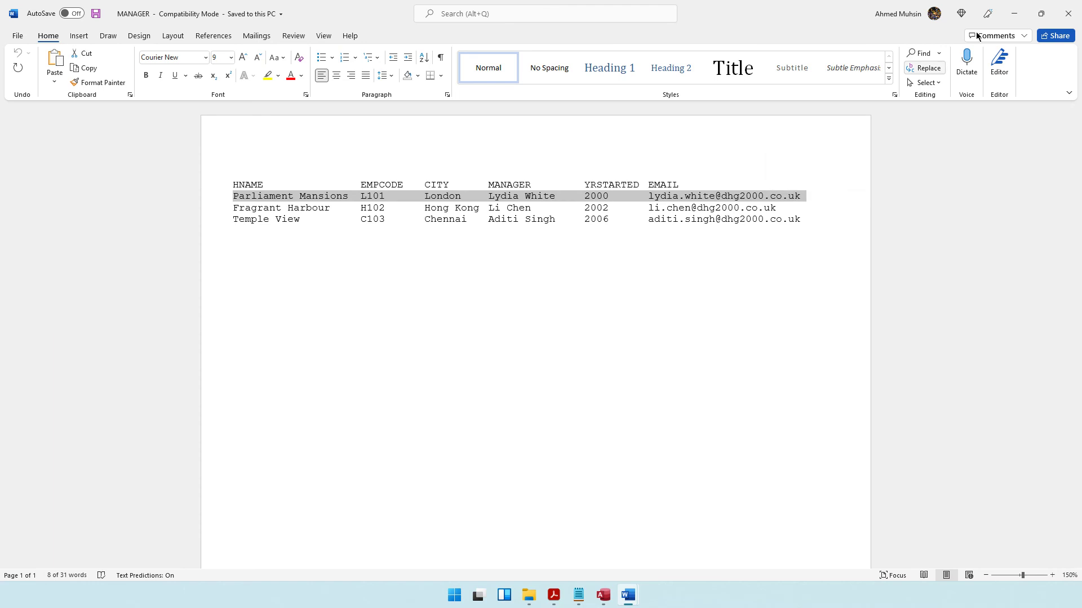
pyautogui.click(1015, 13)
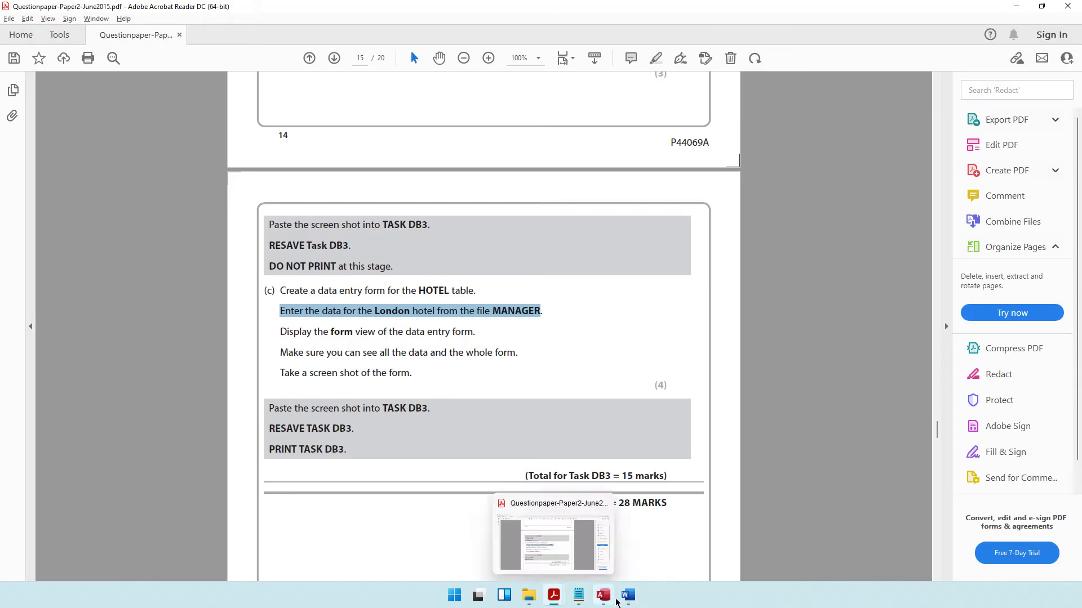
pyautogui.click(603, 596)
pyautogui.click(23, 78)
pyautogui.click(53, 108)
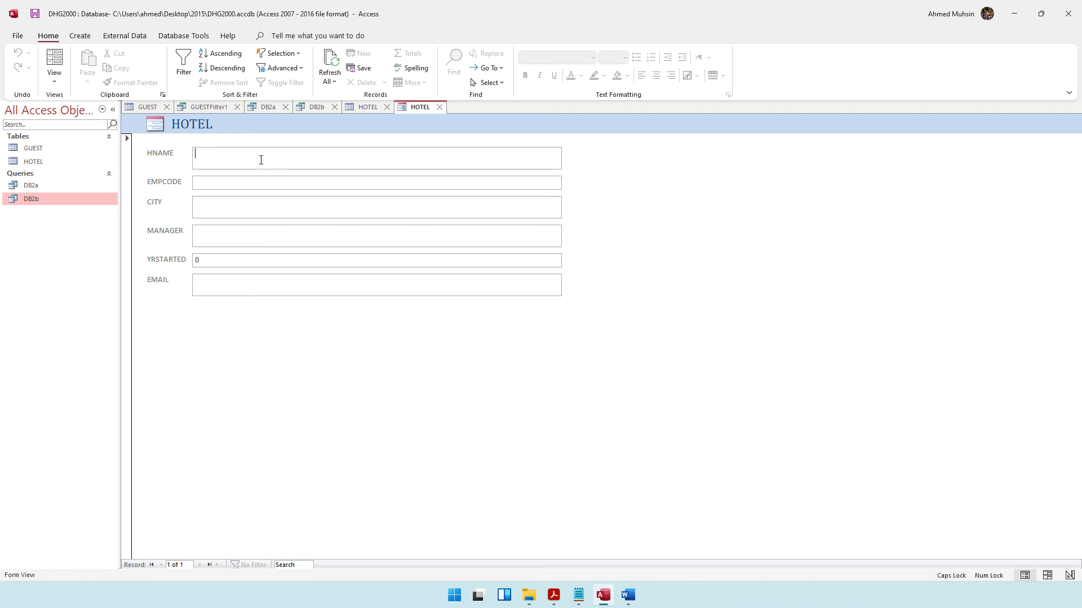
# Cycle the HOTEL form through Layout view and Design view, ending back in Form view
pyautogui.click(54, 79)
pyautogui.click(68, 134)
pyautogui.click(23, 81)
pyautogui.click(52, 162)
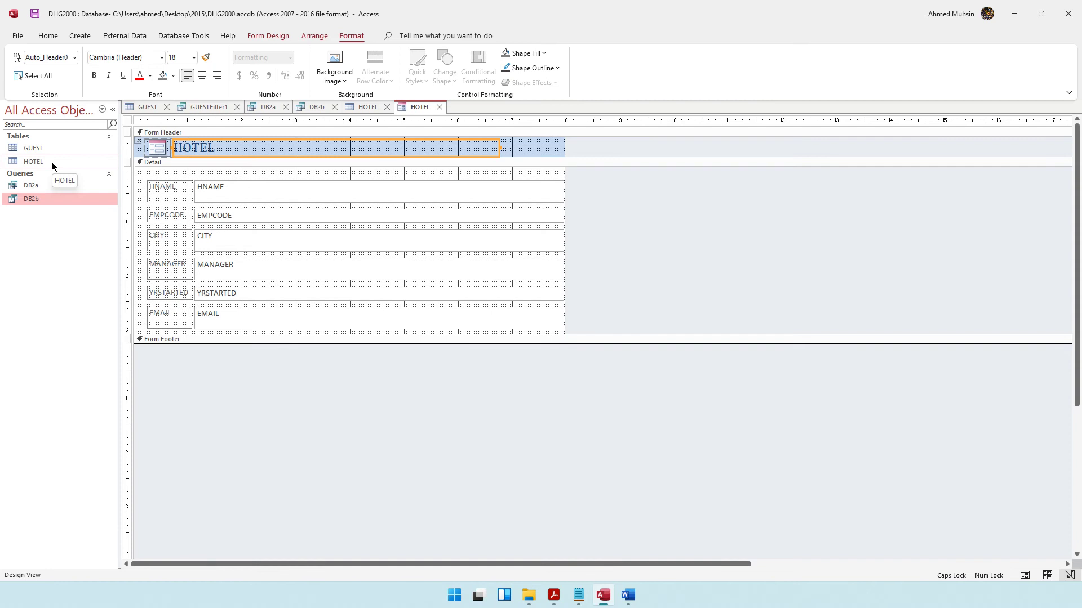
pyautogui.click(48, 35)
pyautogui.click(55, 82)
pyautogui.click(68, 105)
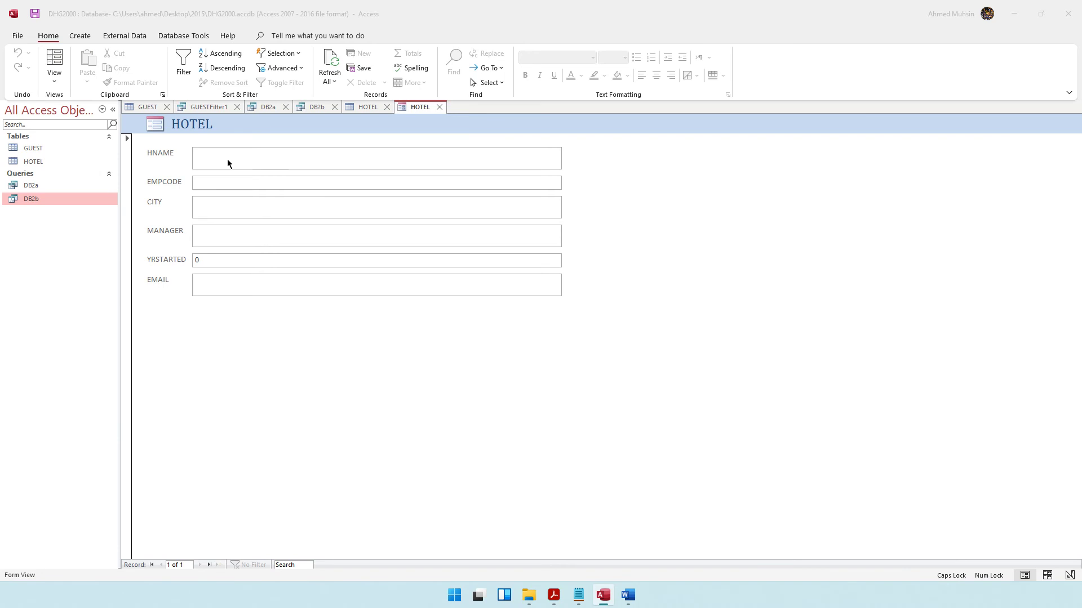
# Return to the MANAGER hotel list in Word and clear its row highlight
pyautogui.hotkey('alt', 'Tab')
pyautogui.hotkey('alt', 'Tab')
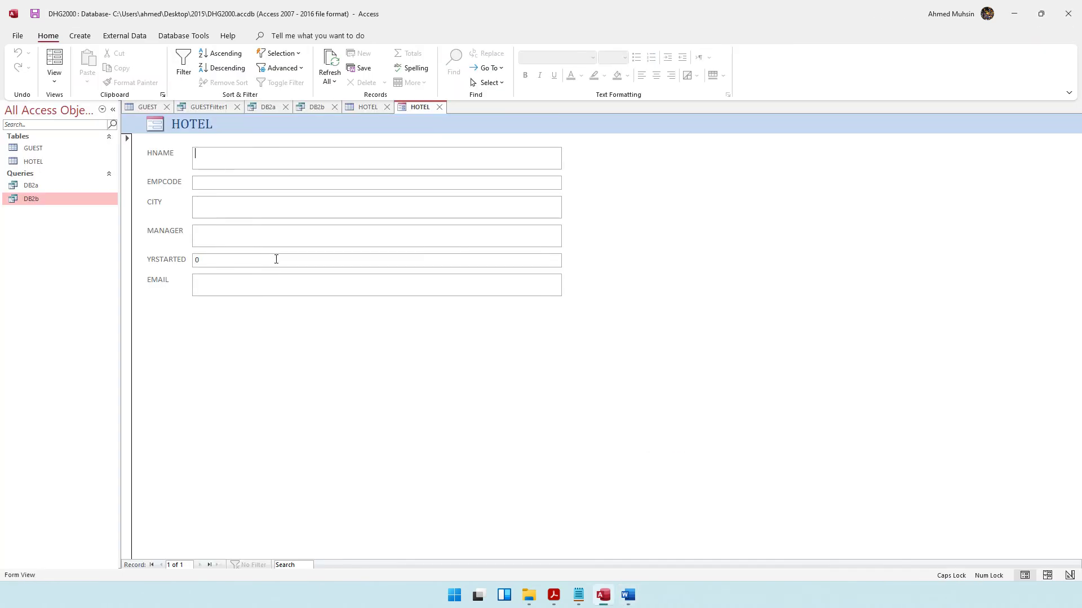
pyautogui.hotkey('alt', 'Tab')
pyautogui.click(250, 196)
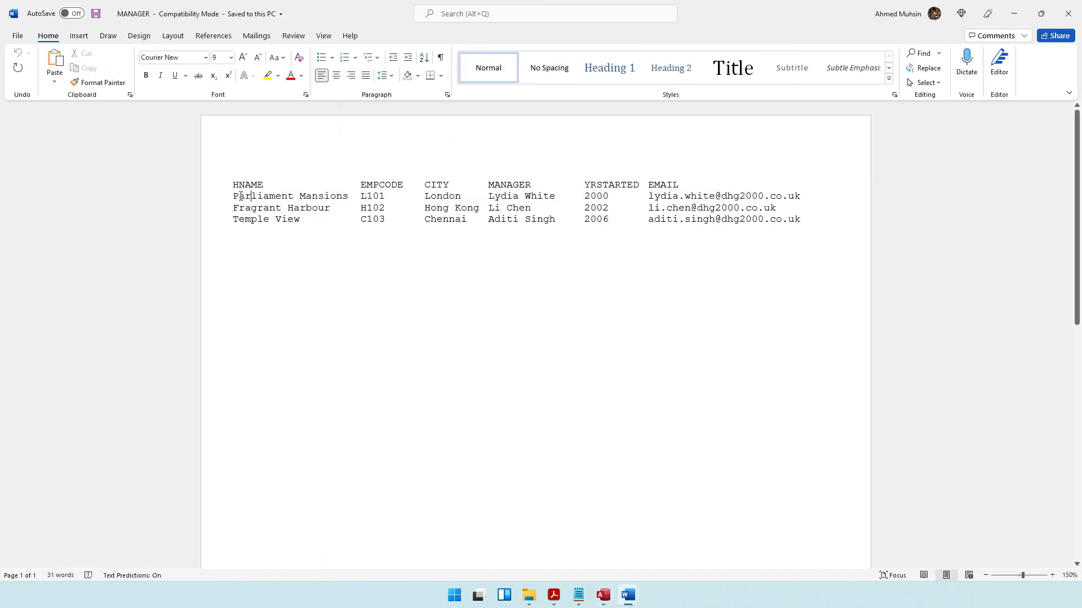
# Fill HNAME, EMPCODE and CITY with Parliament Mansions, its employee code and London from MANAGER
pyautogui.moveTo(235, 196); pyautogui.dragTo(346, 198)
pyautogui.hotkey('ctrl', 'c')
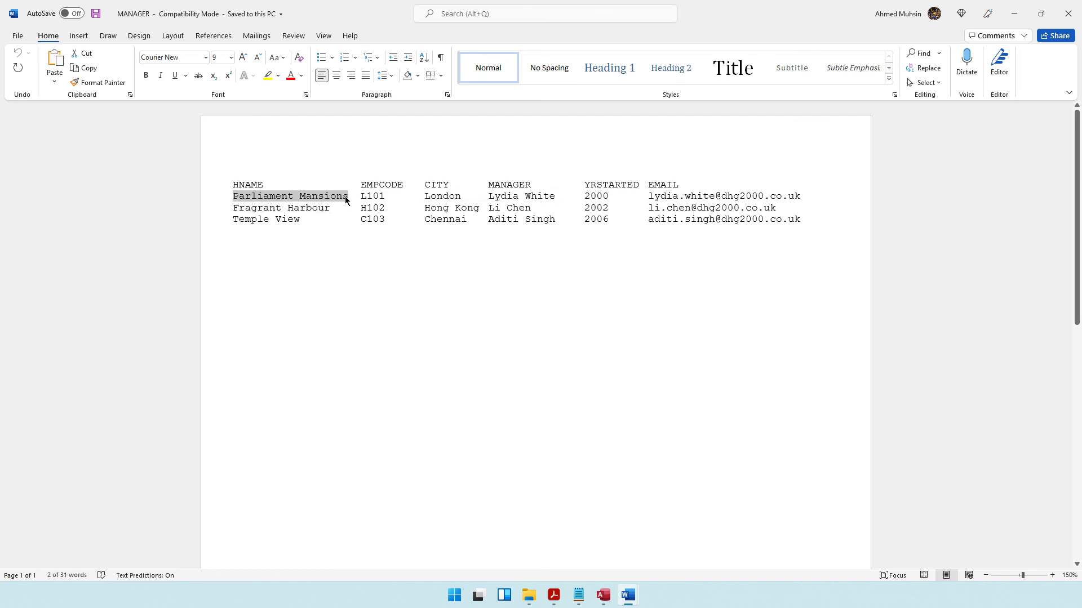
pyautogui.hotkey('alt', 'Tab')
pyautogui.hotkey('ctrl', 'v')
pyautogui.hotkey('alt', 'Tab')
pyautogui.doubleClick(371, 198)
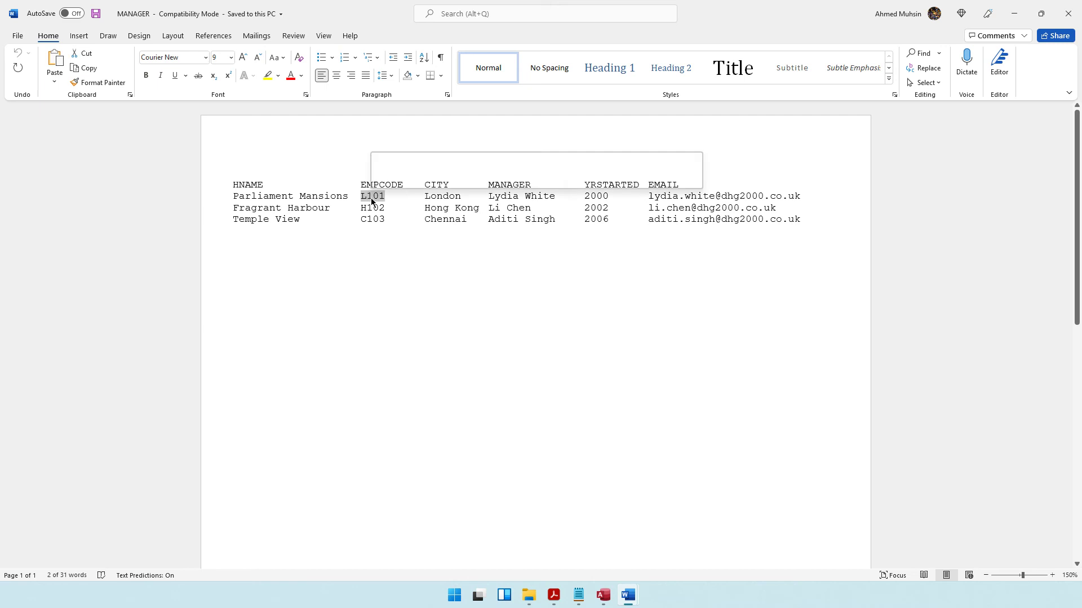
pyautogui.hotkey('ctrl', 'c')
pyautogui.hotkey('alt', 'Tab')
pyautogui.hotkey('ctrl', 'v')
pyautogui.hotkey('alt', 'Tab')
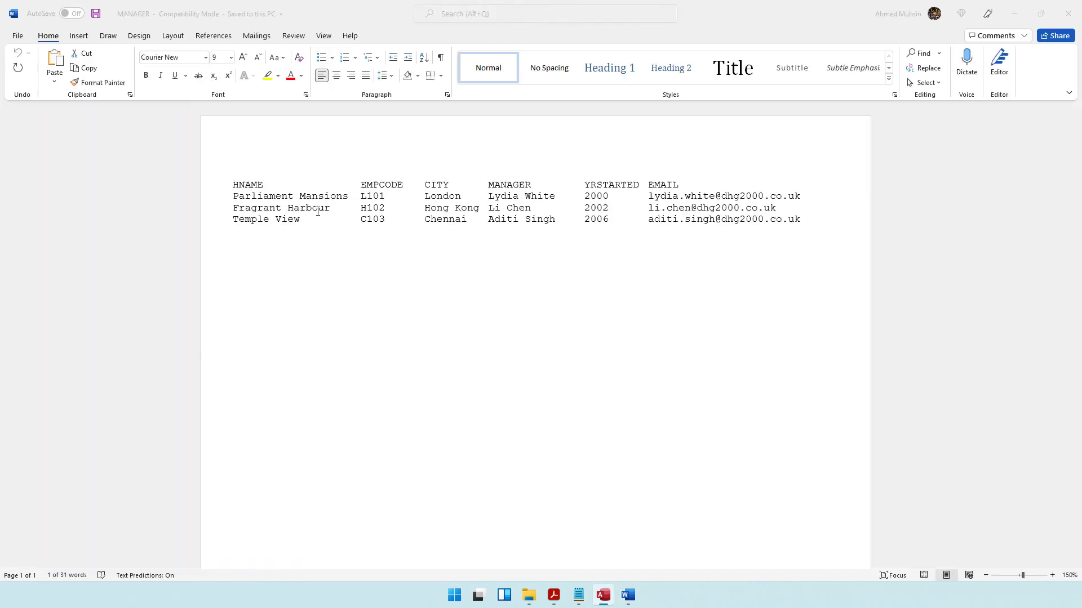
pyautogui.doubleClick(436, 197)
pyautogui.hotkey('ctrl', 'c')
pyautogui.hotkey('alt', 'Tab')
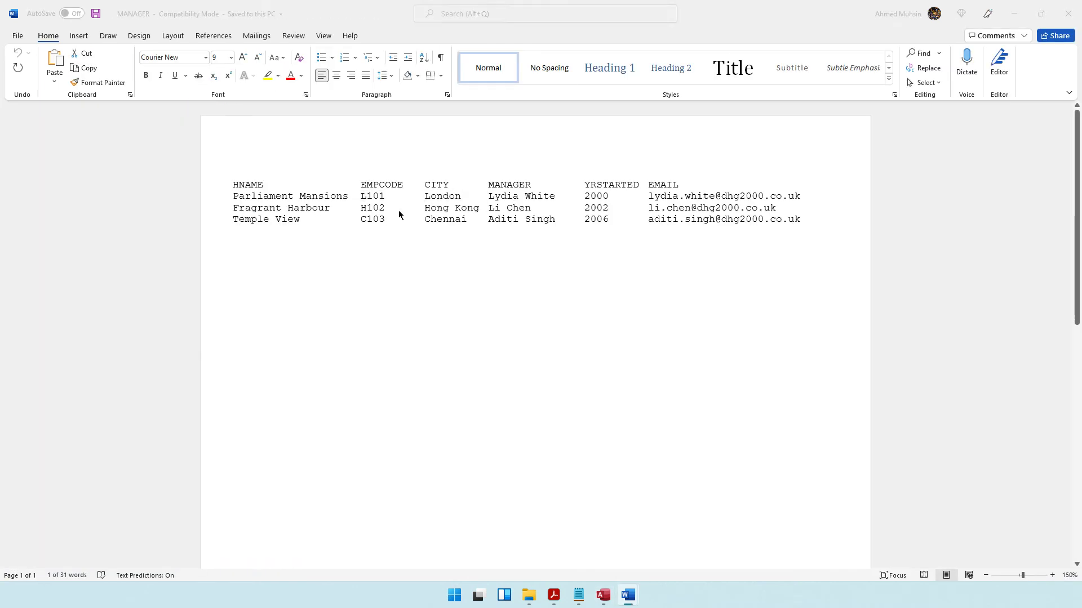
pyautogui.hotkey('ctrl', 'v')
pyautogui.hotkey('alt', 'Tab')
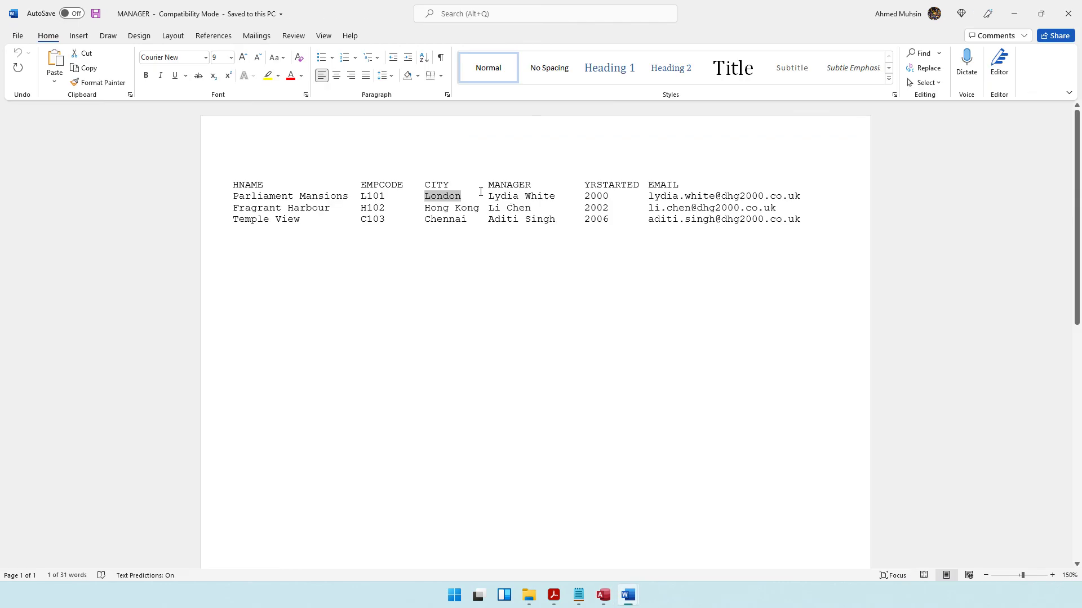
# Paste the London manager's name into MANAGER and enter 2000 in YRSTARTED
pyautogui.moveTo(489, 195); pyautogui.dragTo(554, 197)
pyautogui.hotkey('alt', 'Tab')
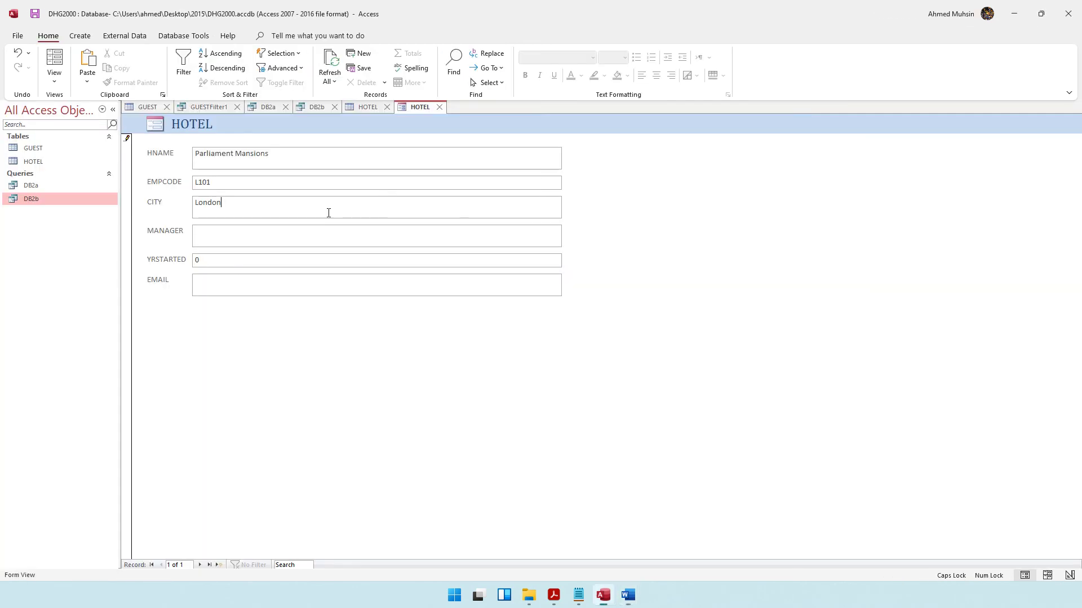
pyautogui.click(227, 239)
pyautogui.hotkey('ctrl', 'v')
pyautogui.hotkey('alt', 'Tab')
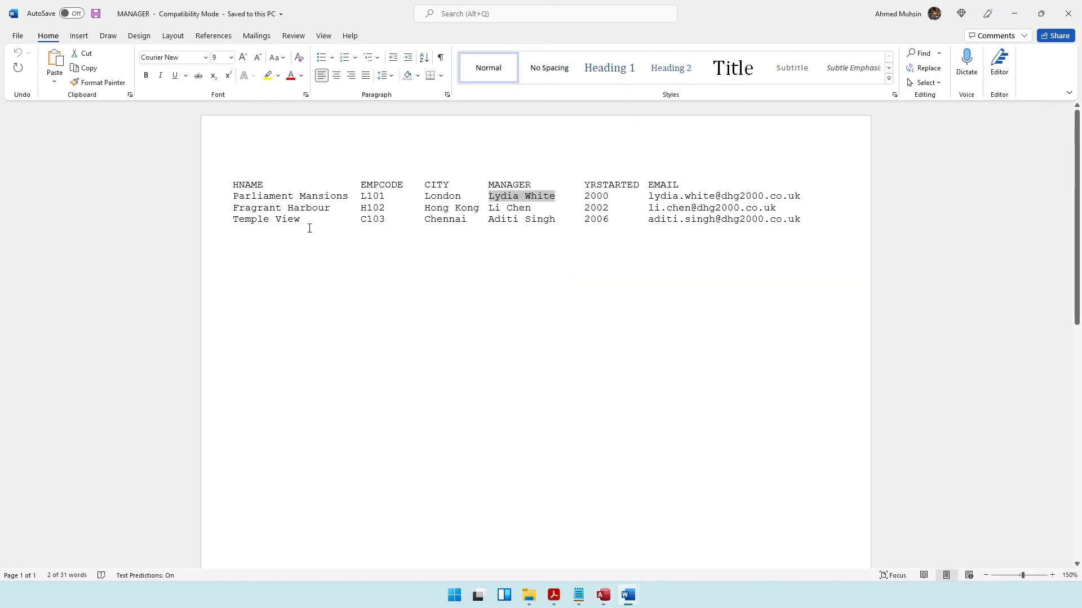
pyautogui.hotkey('alt', 'Tab')
pyautogui.press('Tab')
pyautogui.write('2000')
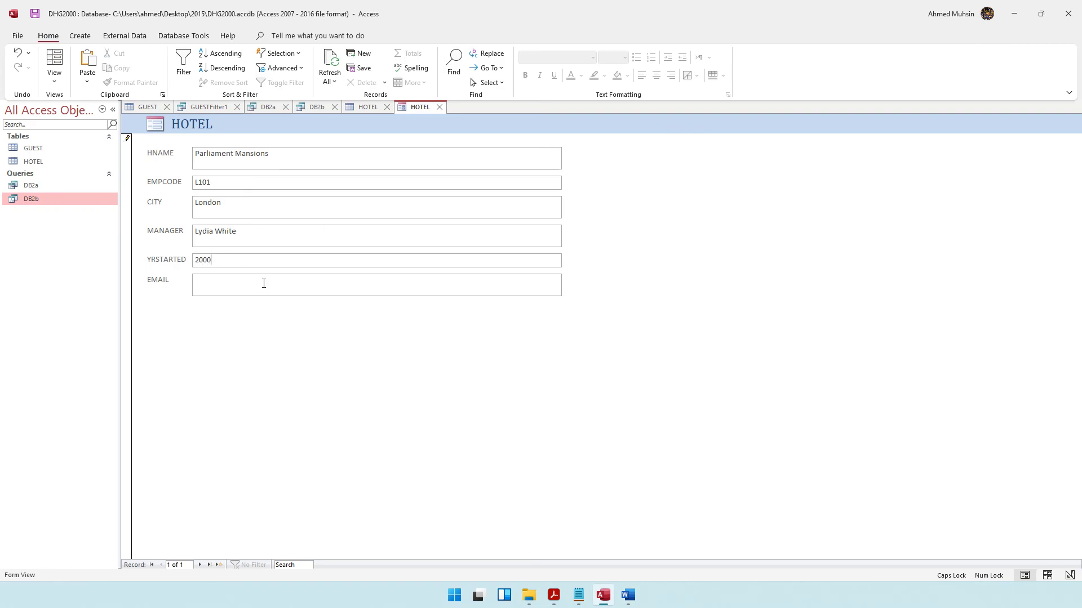
# Copy the manager's e-mail address from the MANAGER file into the EMAIL field
pyautogui.hotkey('alt', 'Tab')
pyautogui.moveTo(650, 196); pyautogui.dragTo(806, 201)
pyautogui.hotkey('alt', 'Tab')
pyautogui.hotkey('ctrl', 'v')
pyautogui.hotkey('alt', 'Tab')
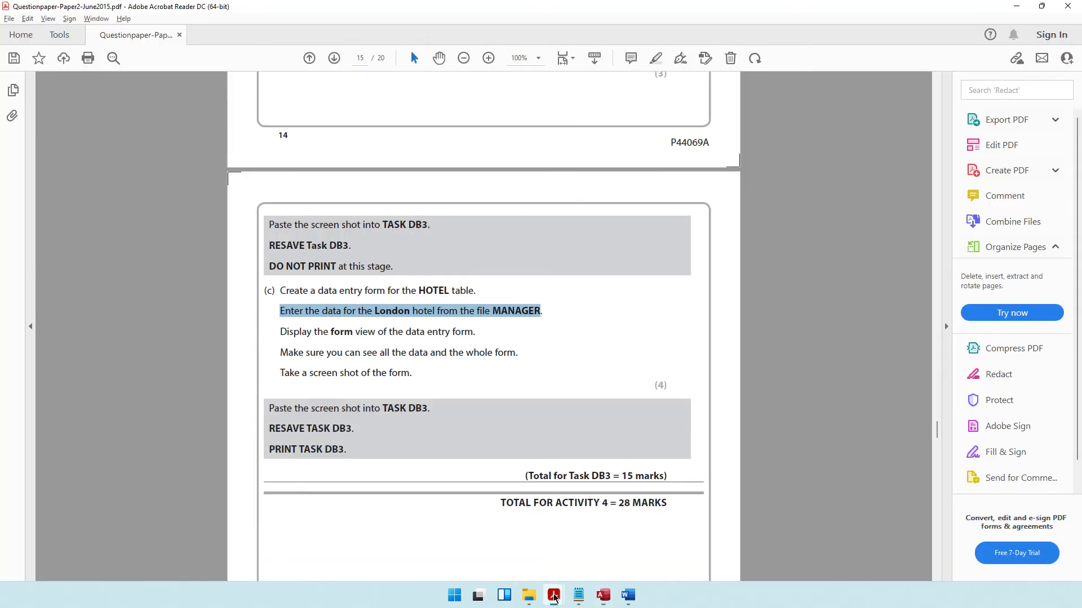
# Go over the part (c) lines on showing the whole form in Form view and taking a screenshot
pyautogui.moveTo(280, 332); pyautogui.dragTo(478, 333)
pyautogui.moveTo(280, 353); pyautogui.dragTo(509, 362)
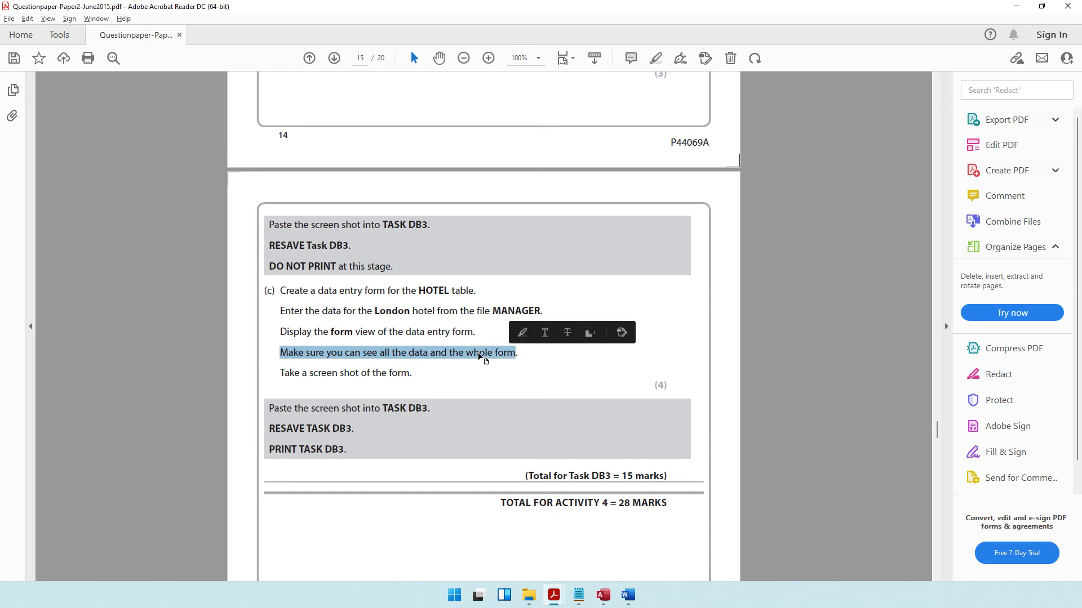
pyautogui.moveTo(280, 373); pyautogui.dragTo(438, 391)
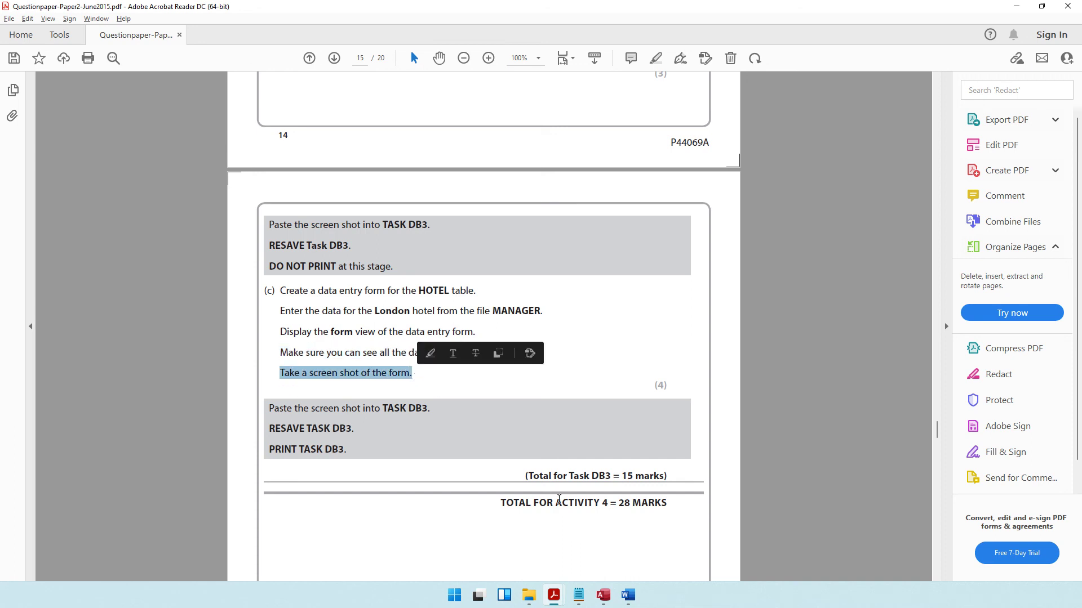
pyautogui.click(610, 604)
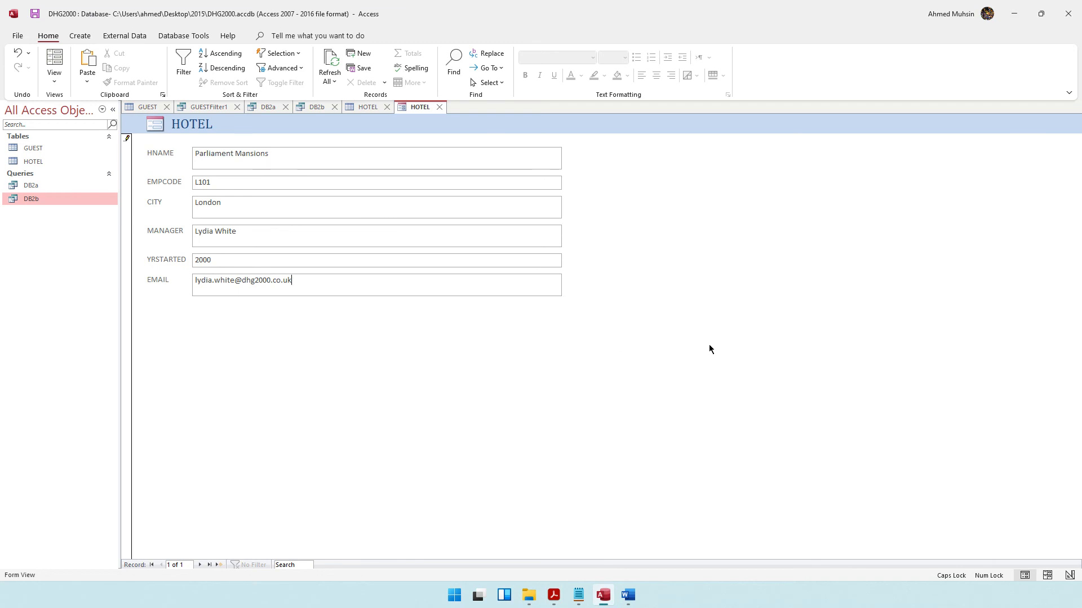
# Paste the HOTEL form screenshot under 'Screenshot of data entry form:' in TASK DB3
pyautogui.moveTo(628, 595)
pyautogui.click(563, 533)
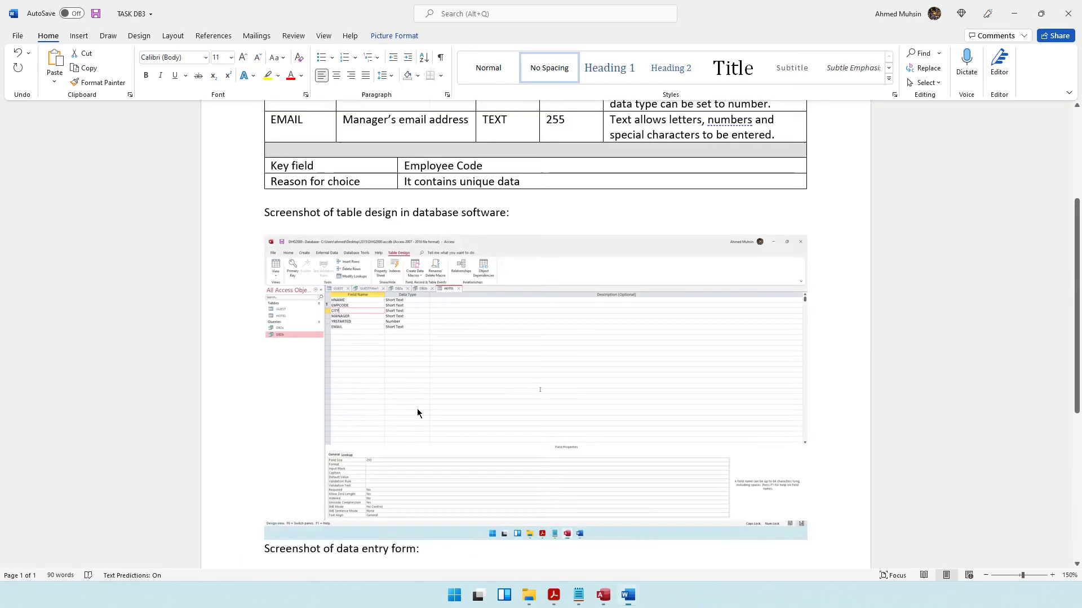
pyautogui.scroll(-2, 393, 395)
pyautogui.click(272, 345)
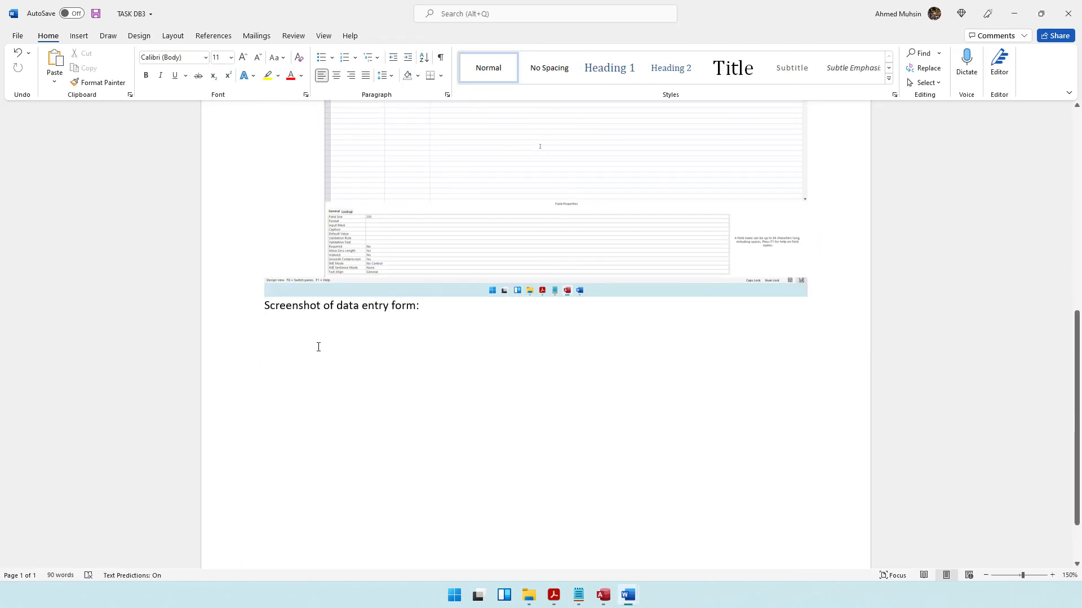
pyautogui.hotkey('ctrl', 'v')
pyautogui.click(342, 349)
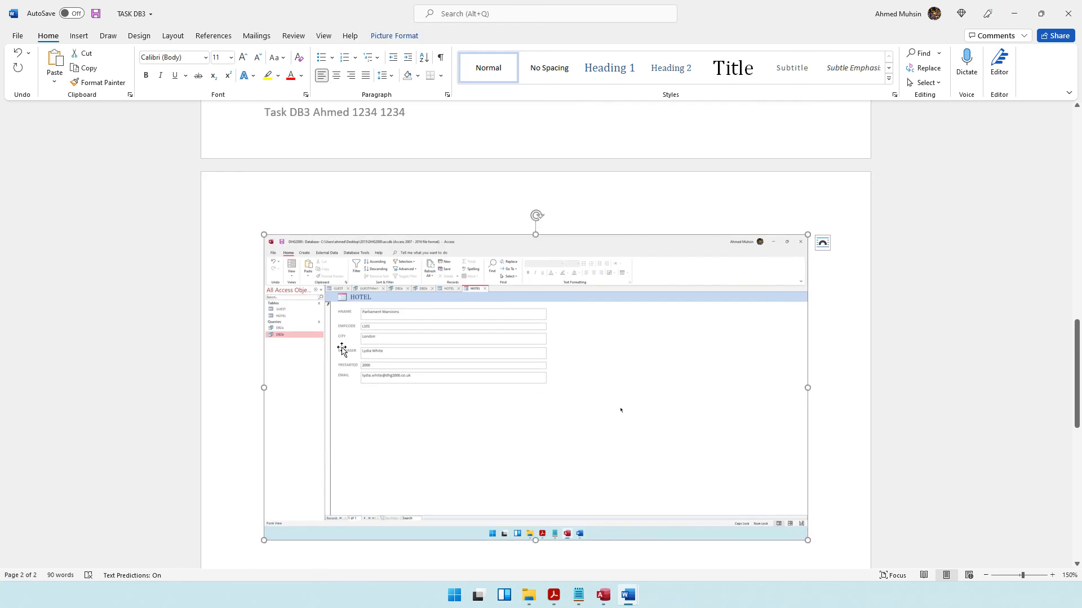
pyautogui.click(1012, 12)
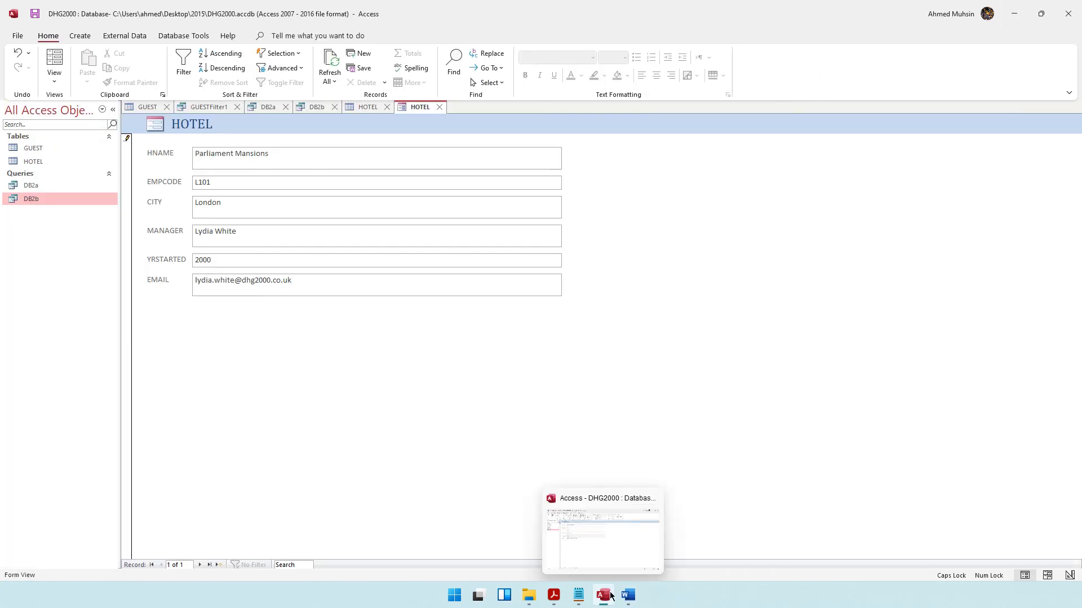
# Review the question paper's instructions to paste into, resave and print TASK DB3
pyautogui.click(553, 595)
pyautogui.moveTo(300, 410); pyautogui.dragTo(423, 423)
pyautogui.moveTo(307, 428); pyautogui.dragTo(346, 428)
pyautogui.moveTo(269, 449); pyautogui.dragTo(348, 449)
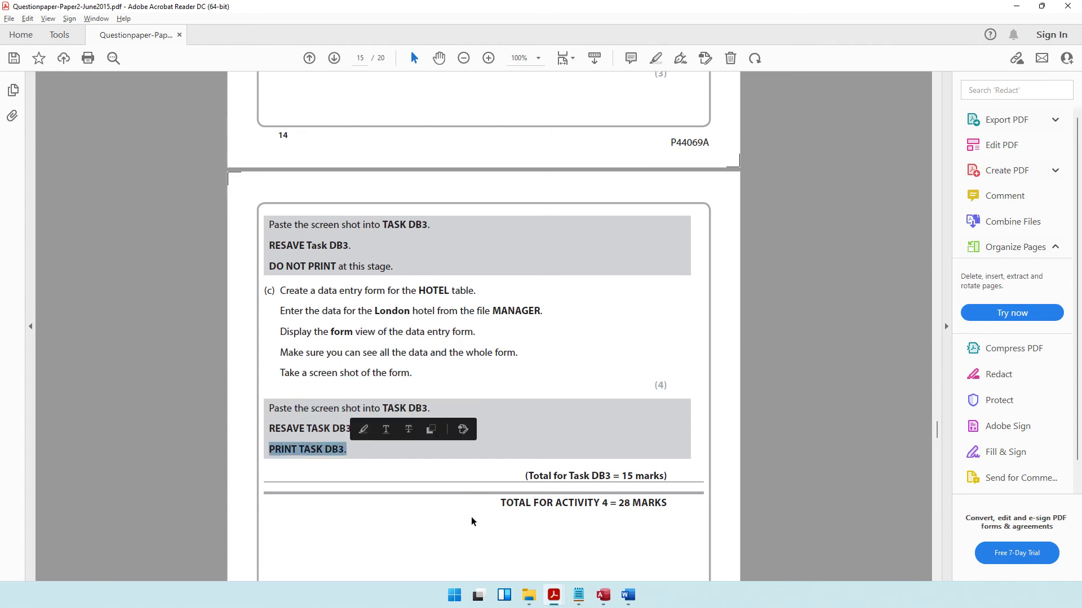
# Save TASK DB3 from the Quick Access Toolbar and check its two-page print preview
pyautogui.click(602, 600)
pyautogui.moveTo(628, 595)
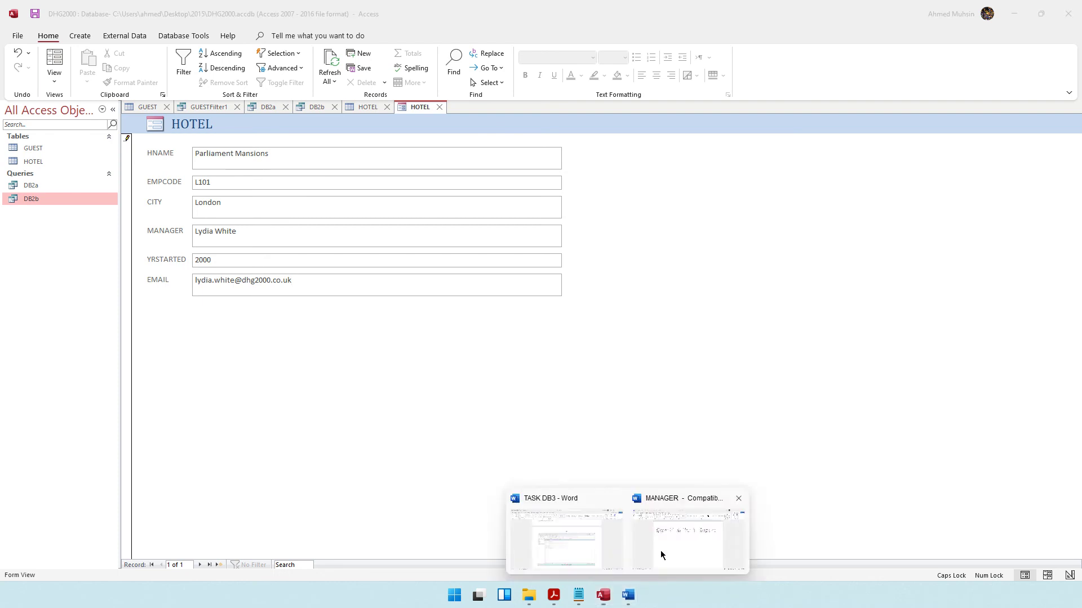
pyautogui.click(569, 536)
pyautogui.click(95, 14)
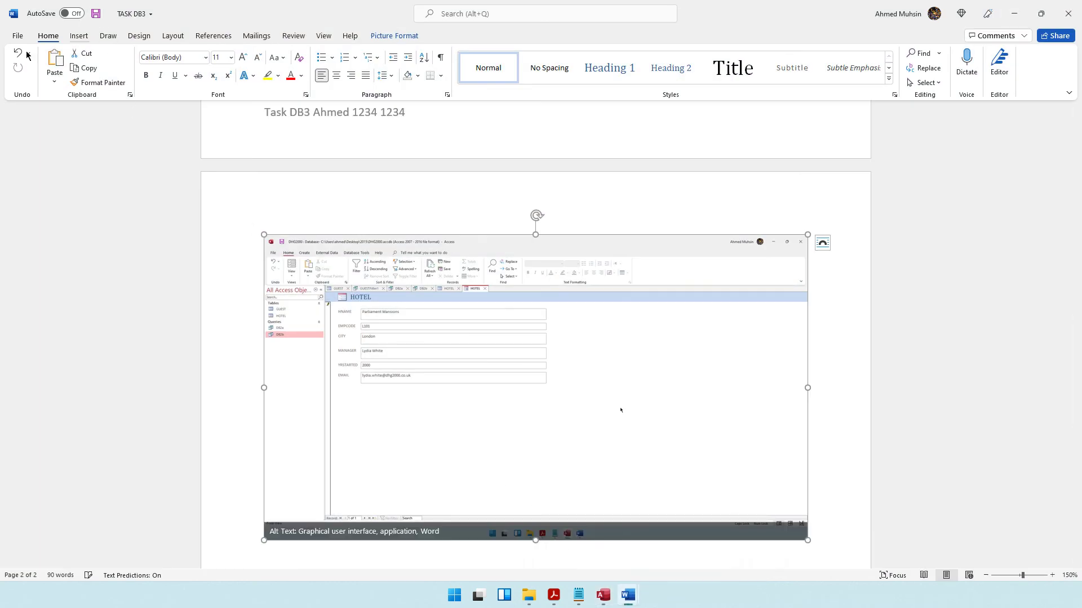
pyautogui.hotkey('ctrl', 'p')
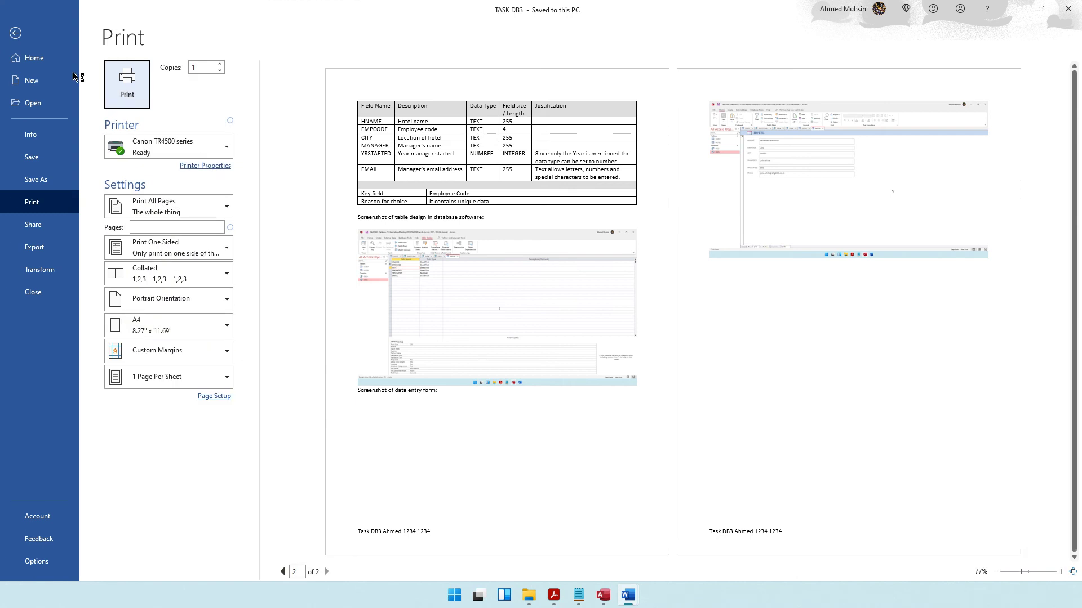
pyautogui.click(22, 37)
pyautogui.click(600, 596)
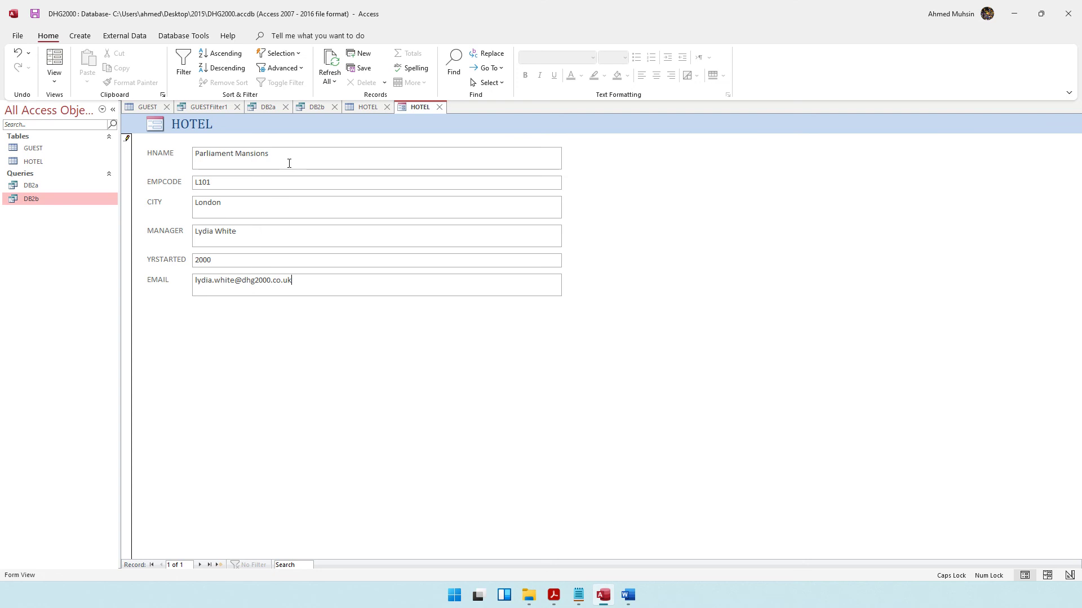
# Review the part (c) lines, minimize the question paper, and start saving the HOTEL form
pyautogui.click(553, 596)
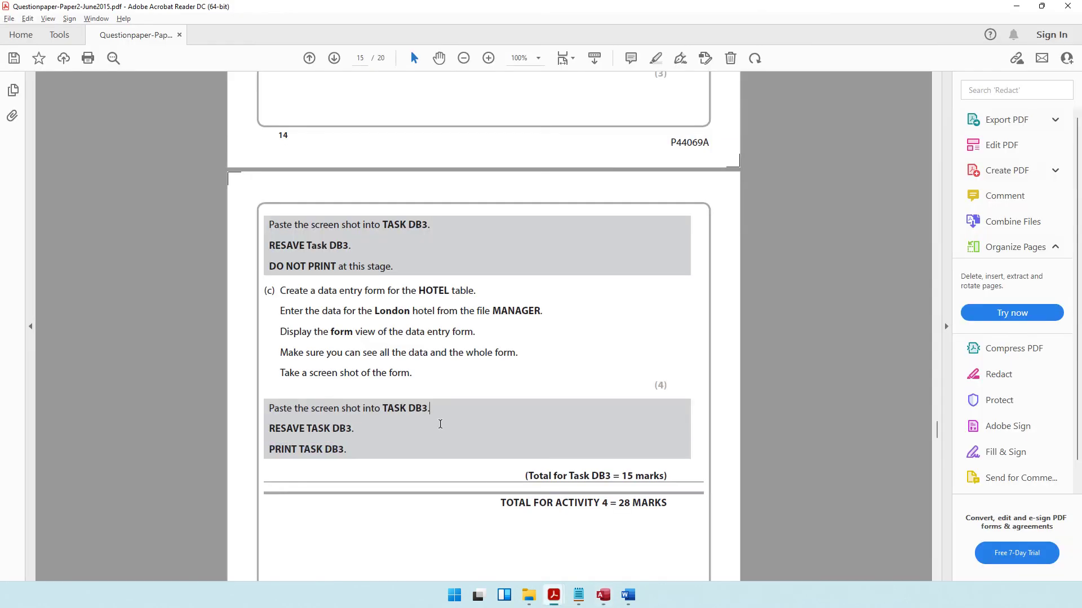
pyautogui.moveTo(279, 319); pyautogui.dragTo(418, 373)
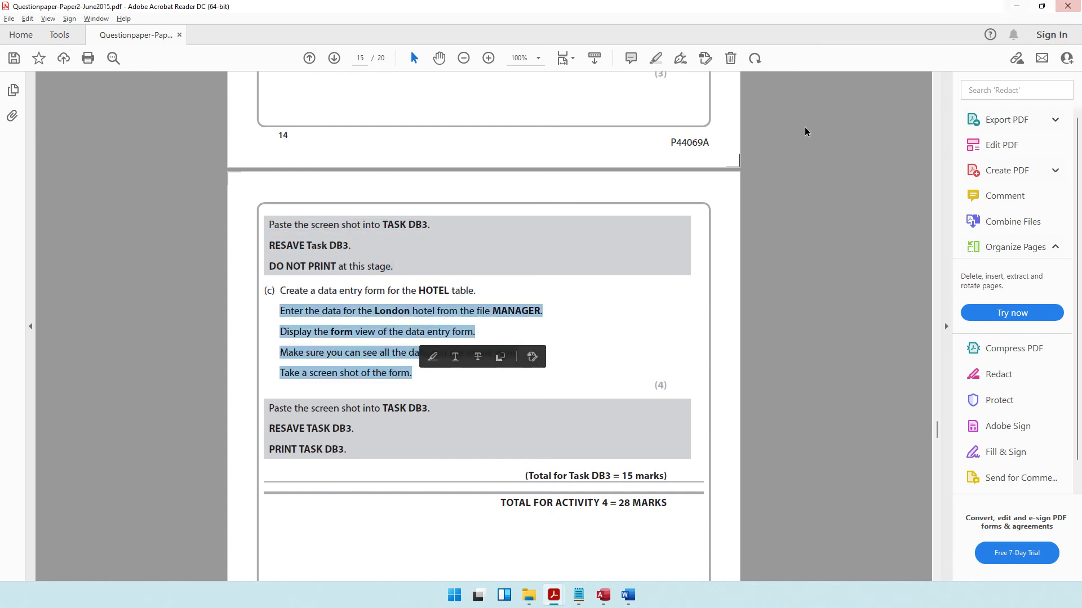
pyautogui.click(410, 317)
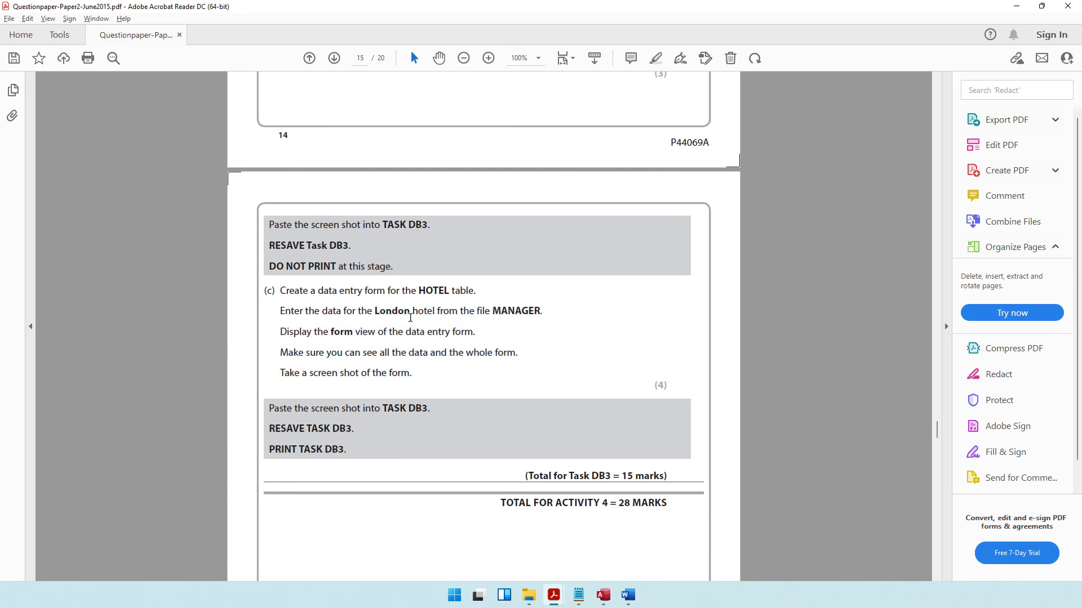
pyautogui.click(1018, 6)
pyautogui.click(33, 13)
# Save the form under the name HOTEL FORM, then return to the question paper
pyautogui.press('End')
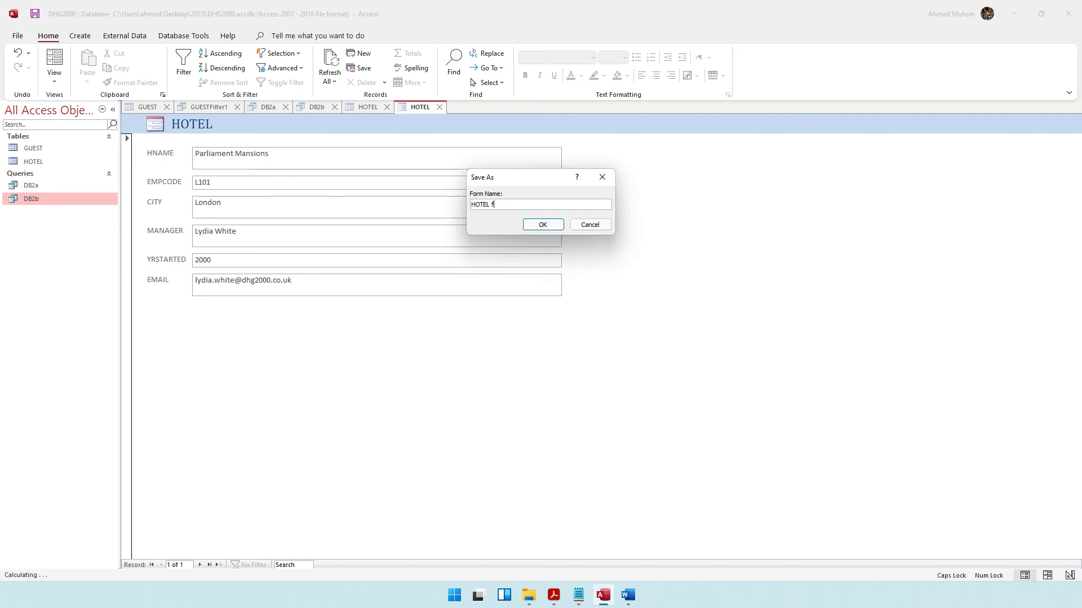
pyautogui.press('Return')
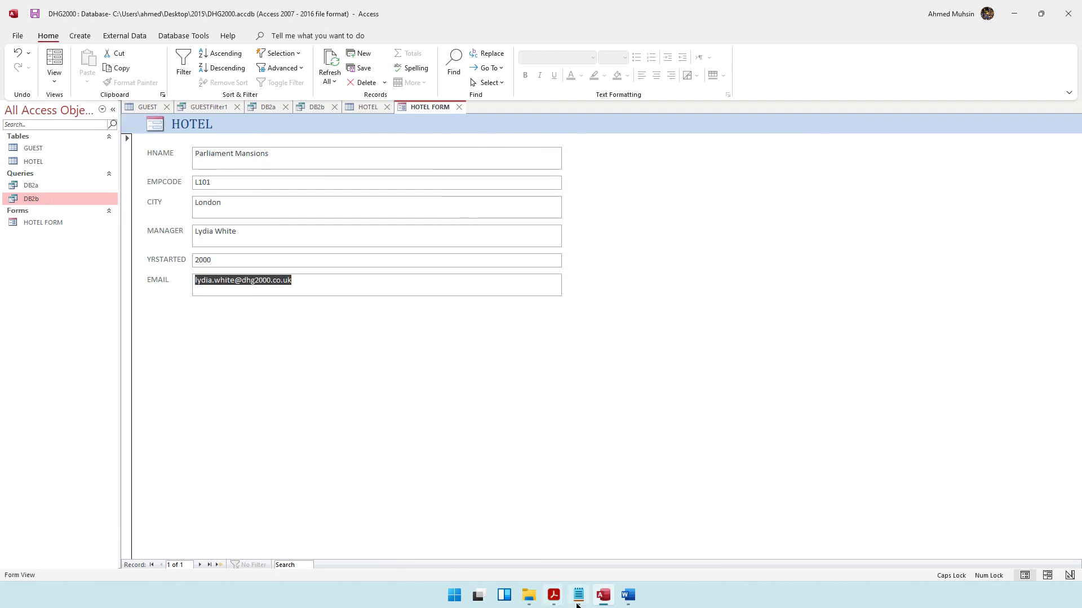
pyautogui.click(554, 595)
pyautogui.scroll(-4, 545, 395)
pyautogui.moveTo(534, 395); pyautogui.dragTo(613, 396)
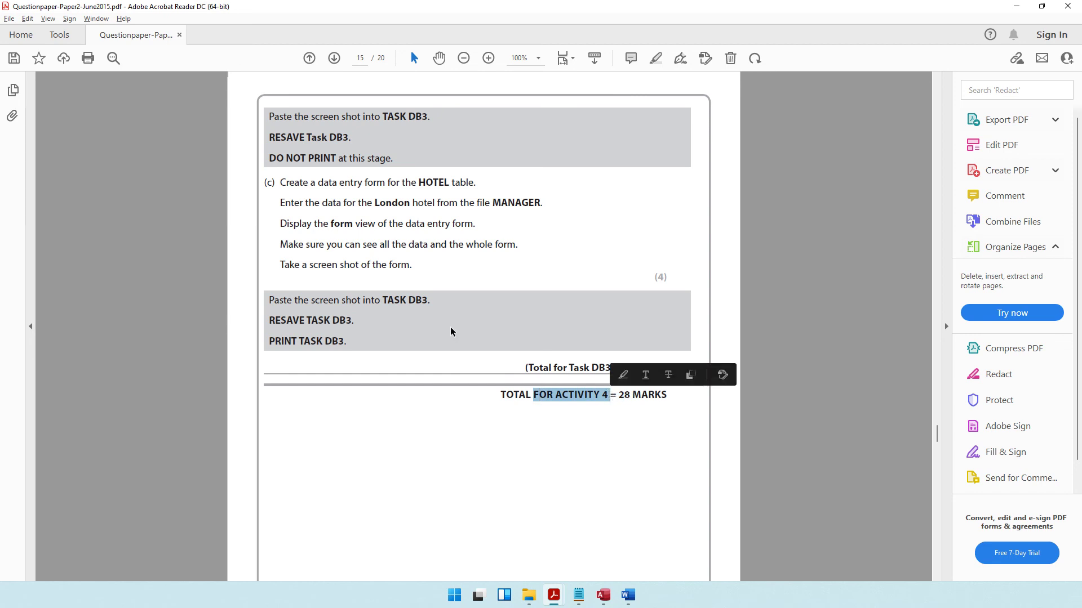
pyautogui.scroll(-10, 450, 331)
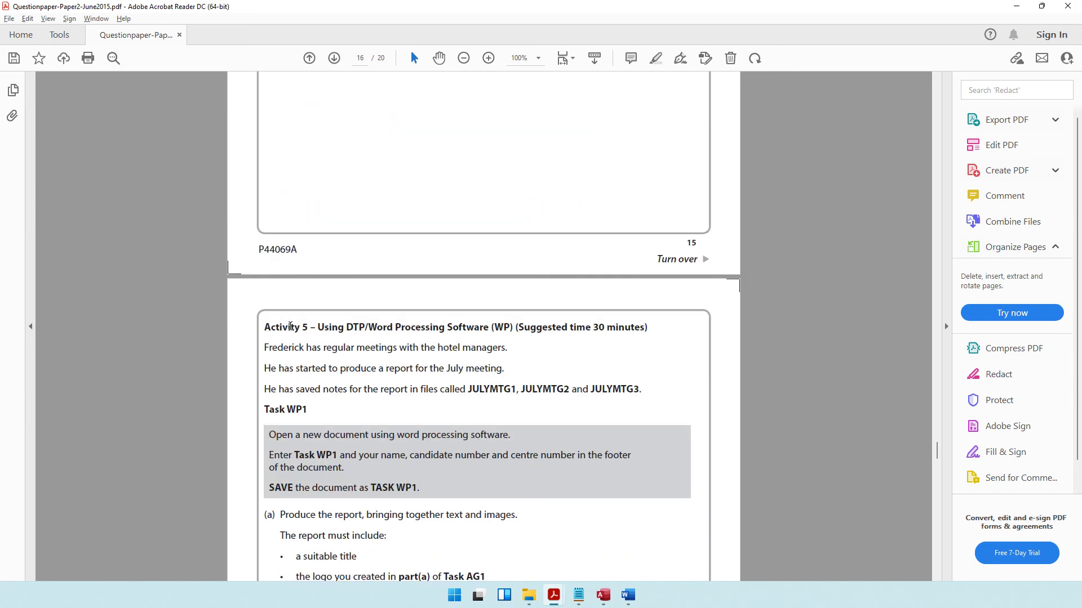
pyautogui.moveTo(302, 328); pyautogui.dragTo(489, 329)
pyautogui.click(349, 330)
pyautogui.scroll(-4, 451, 335)
pyautogui.moveTo(336, 333); pyautogui.dragTo(363, 329)
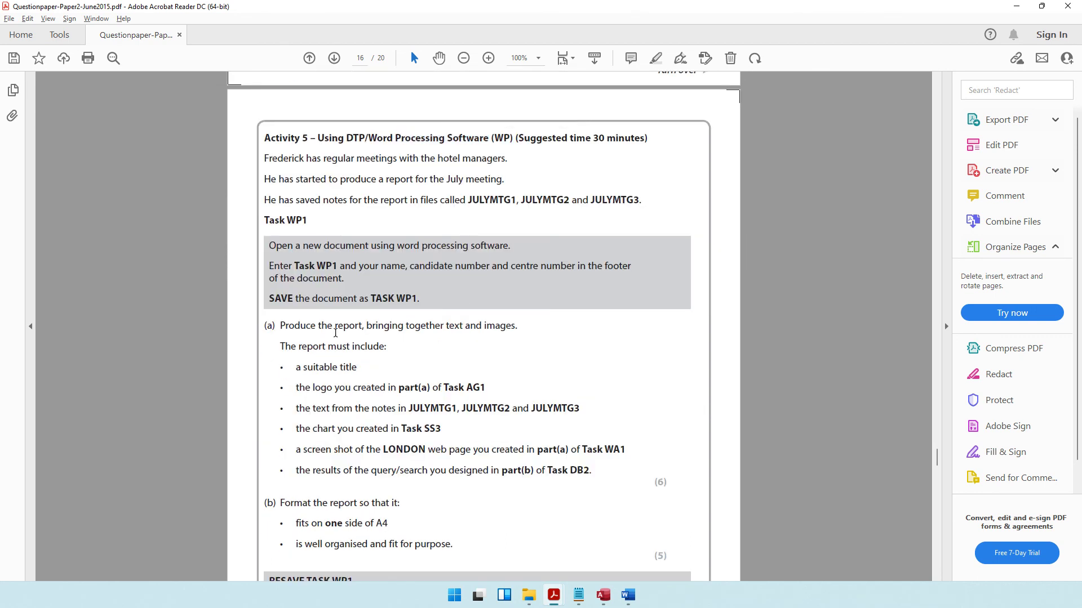
pyautogui.click(347, 332)
pyautogui.scroll(15, 348, 331)
# Show the Notepad notes on the Edexcel IGCSE ICT 2015 paper and select the contact e-mail address
pyautogui.scroll(1, 508, 327)
pyautogui.click(578, 595)
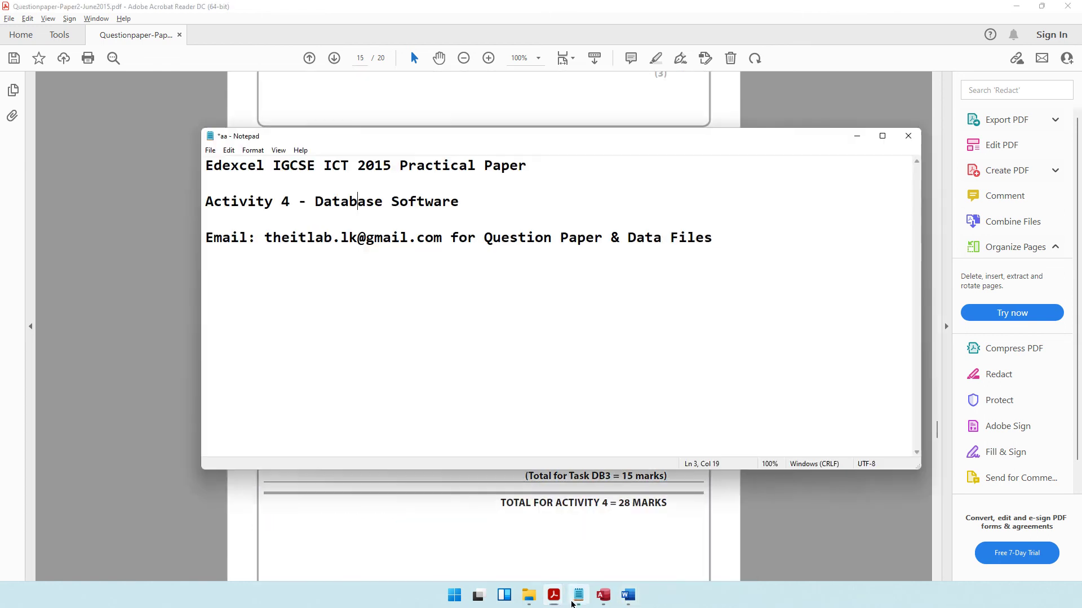
pyautogui.moveTo(265, 237); pyautogui.dragTo(440, 248)
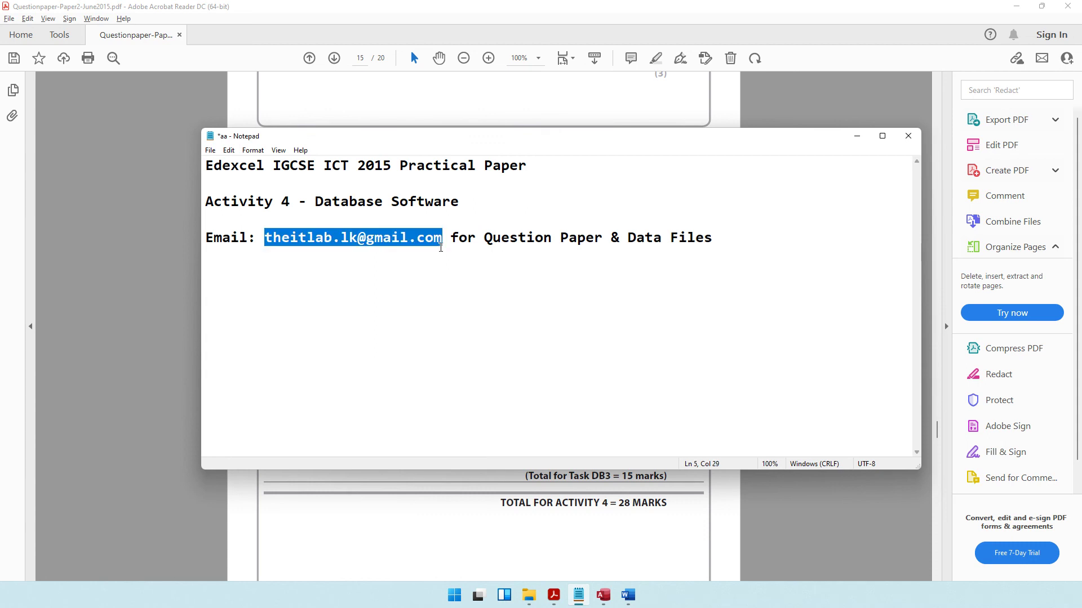